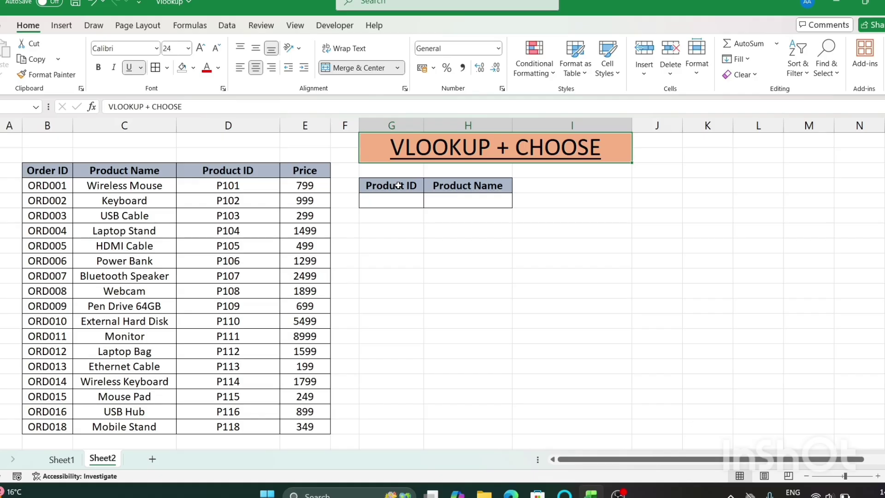
{"action": "left_click", "coordinate": [399, 186]}
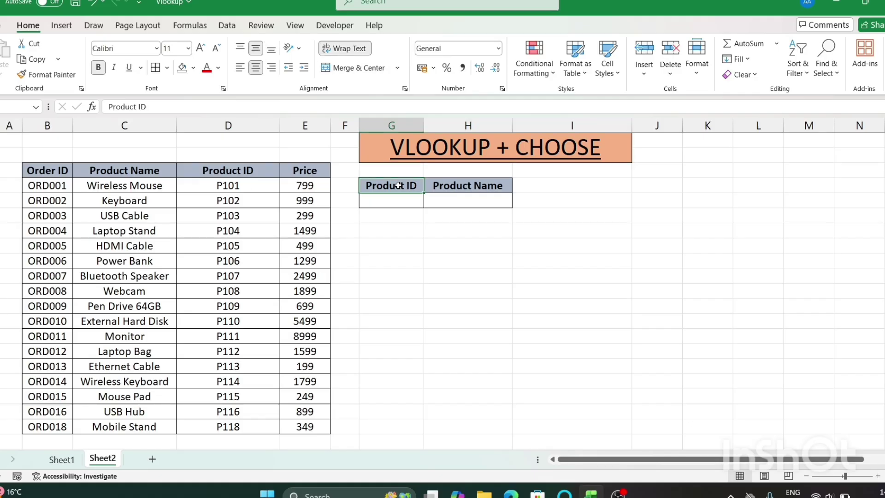
{"action": "left_click", "coordinate": [471, 186]}
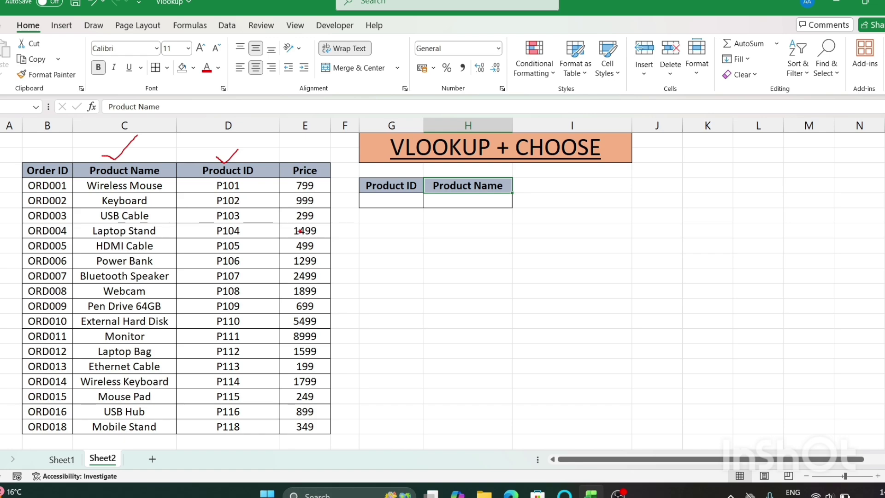
{"action": "left_click_drag", "start_coordinate": [295, 232], "coordinate": [365, 229]}
{"action": "mouse_move", "coordinate": [424, 171]}
{"action": "left_mouse_down"}
{"action": "mouse_move", "coordinate": [367, 174]}
{"action": "mouse_move", "coordinate": [423, 189]}
{"action": "left_mouse_up"}
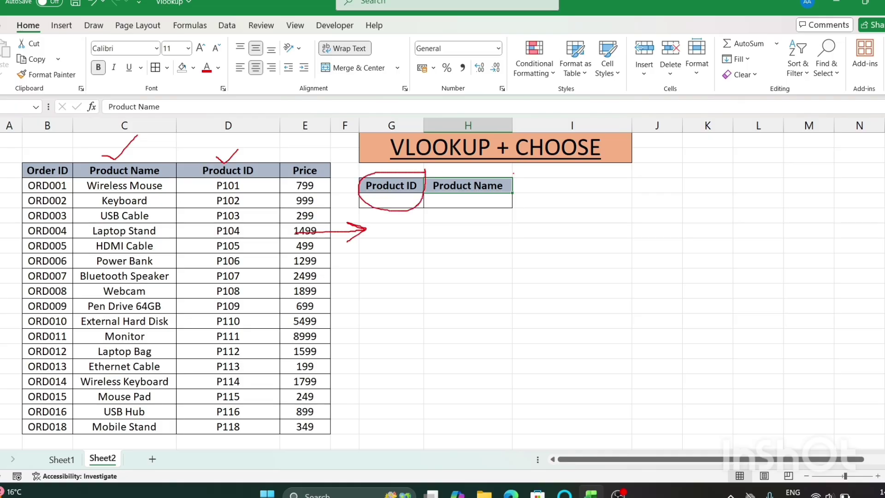
{"action": "mouse_move", "coordinate": [513, 174]}
{"action": "left_mouse_down"}
{"action": "mouse_move", "coordinate": [434, 176]}
{"action": "mouse_move", "coordinate": [458, 215]}
{"action": "mouse_move", "coordinate": [511, 177]}
{"action": "left_mouse_up"}
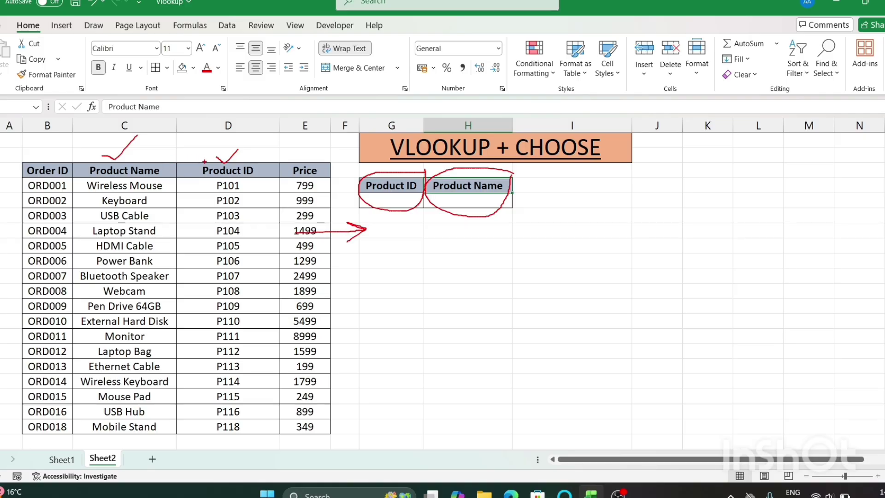
{"action": "left_click_drag", "start_coordinate": [180, 141], "coordinate": [143, 160]}
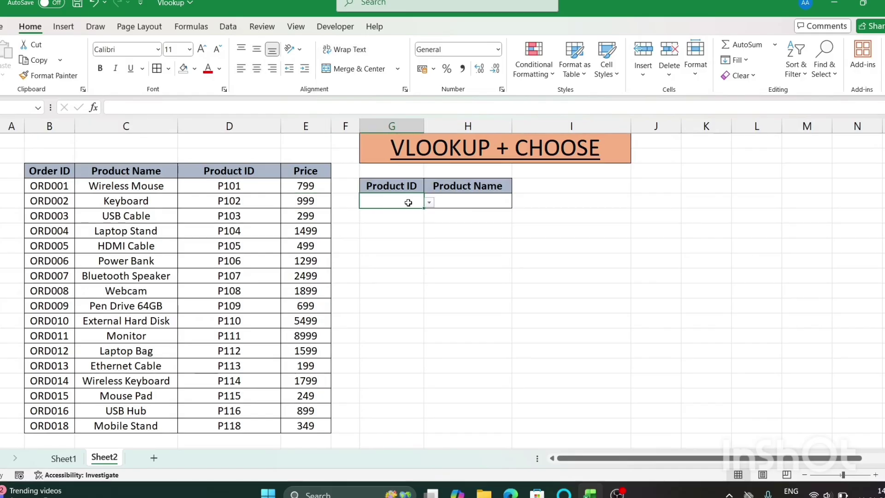
Try the Product ID drop-down list in G5 with P101 and P102, and clear the cell.
{"action": "left_click", "coordinate": [428, 203]}
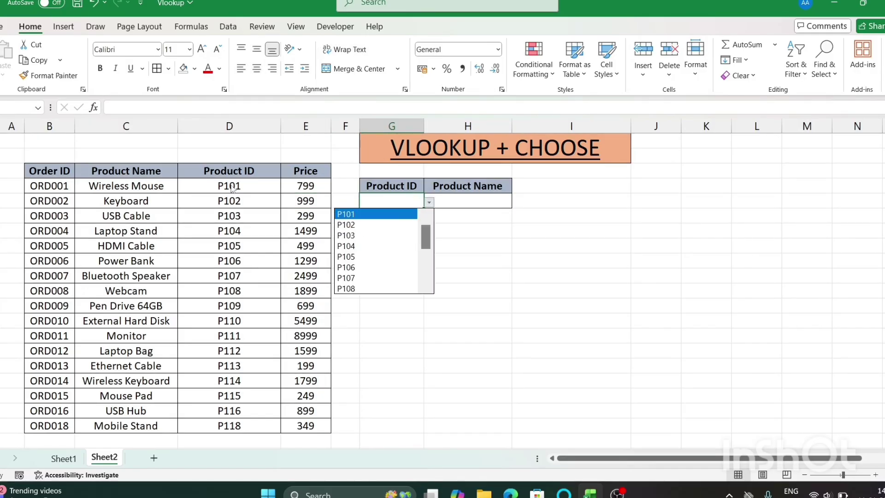
{"action": "left_click", "coordinate": [358, 214]}
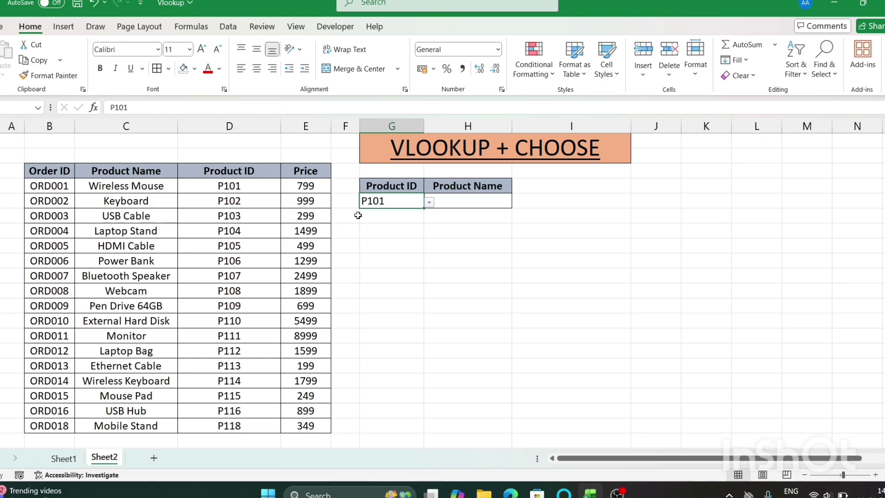
{"action": "left_click", "coordinate": [429, 203]}
{"action": "left_click", "coordinate": [380, 224]}
{"action": "double_click", "coordinate": [401, 203]}
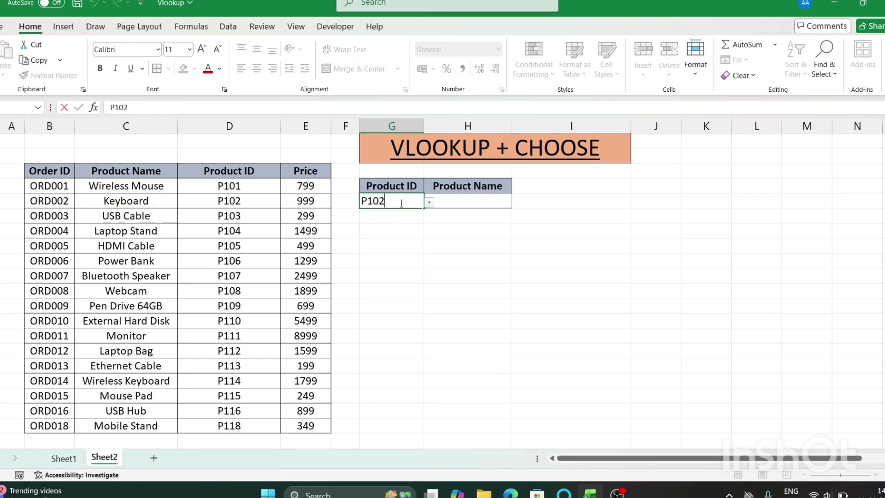
{"action": "key", "text": "BackSpace"}
{"action": "key", "text": "BackSpace"}
{"action": "key", "text": "BackSpace"}
{"action": "key", "text": "BackSpace"}
{"action": "left_click", "coordinate": [467, 203]}
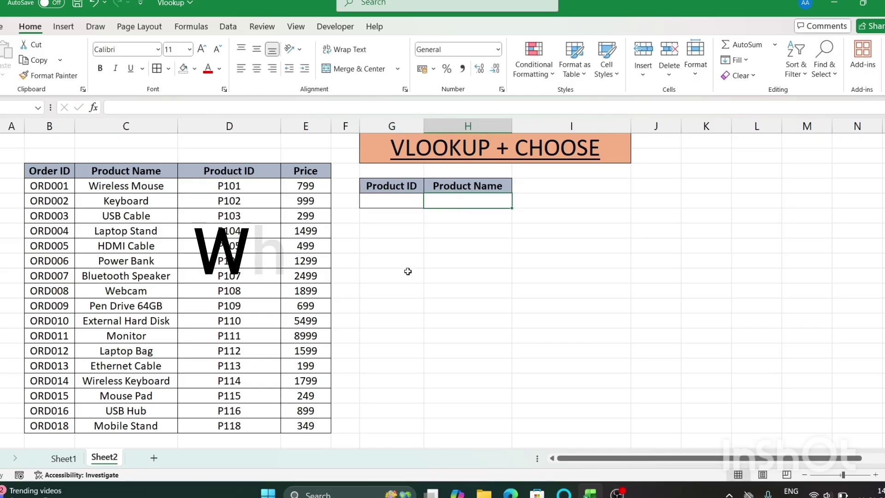
Enter the sample formula =CHOOSE(1,200,300,400,500) in the empty cell G8 below the lookup table.
{"action": "left_click", "coordinate": [382, 248]}
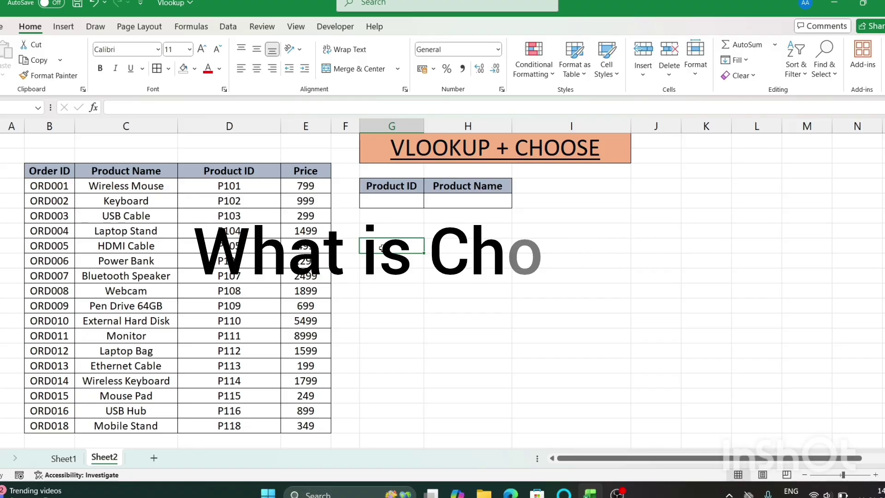
{"action": "type", "text": "=choose"}
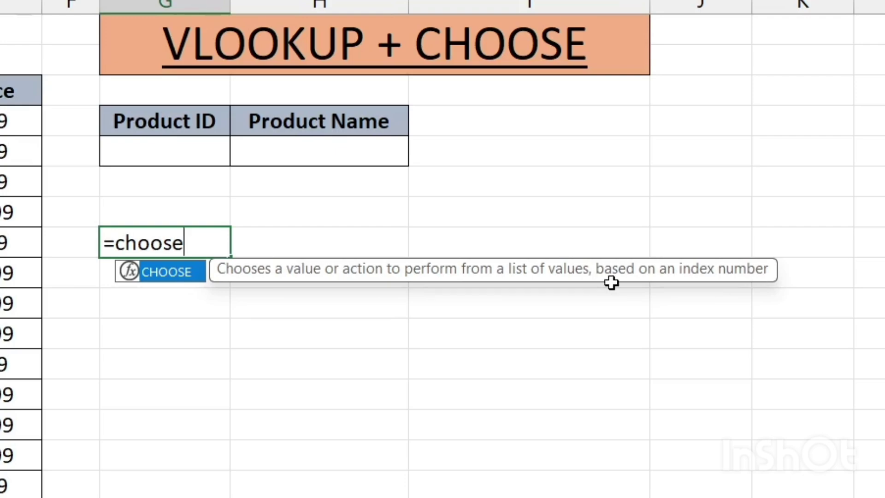
{"action": "type", "text": "("}
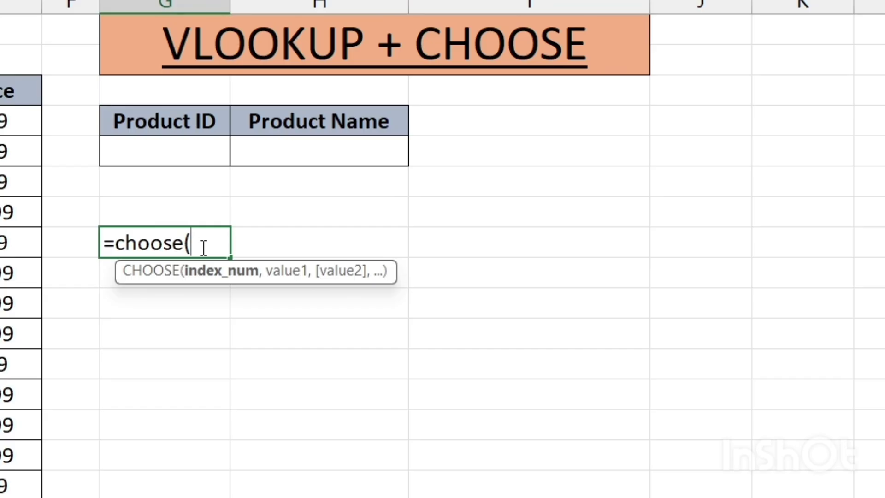
{"action": "type", "text": "1,"}
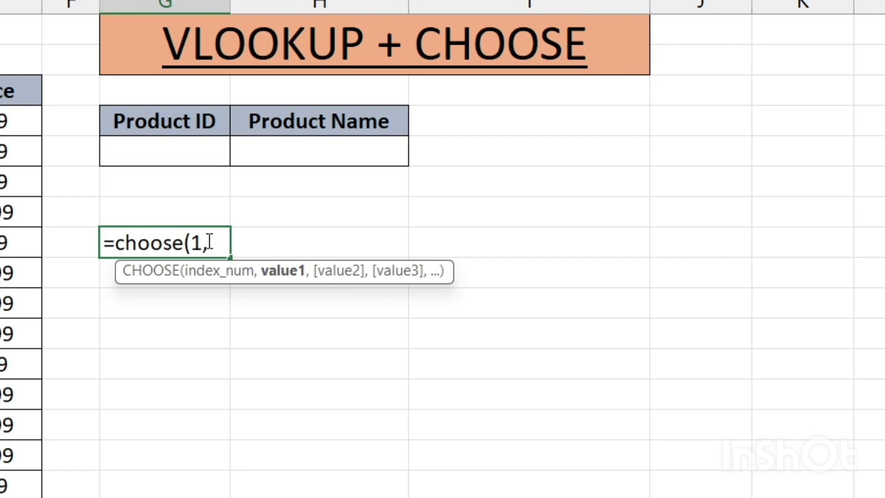
{"action": "type", "text": "200,300"}
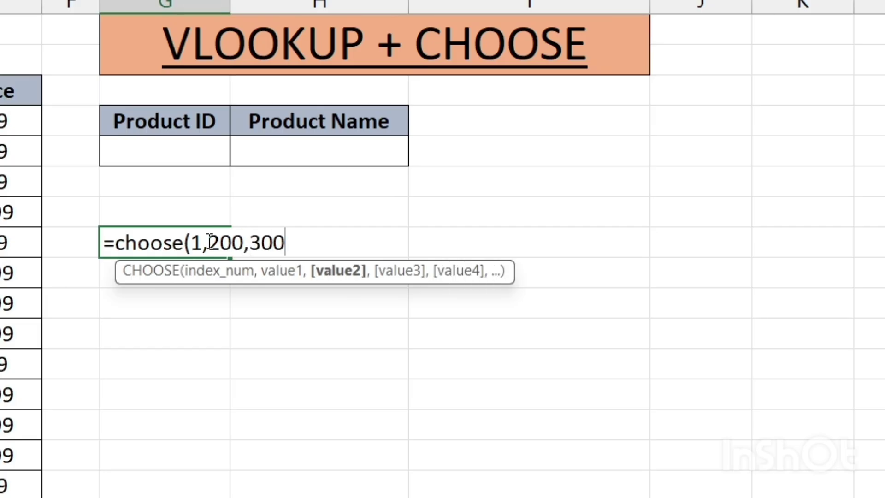
{"action": "type", "text": ",400"}
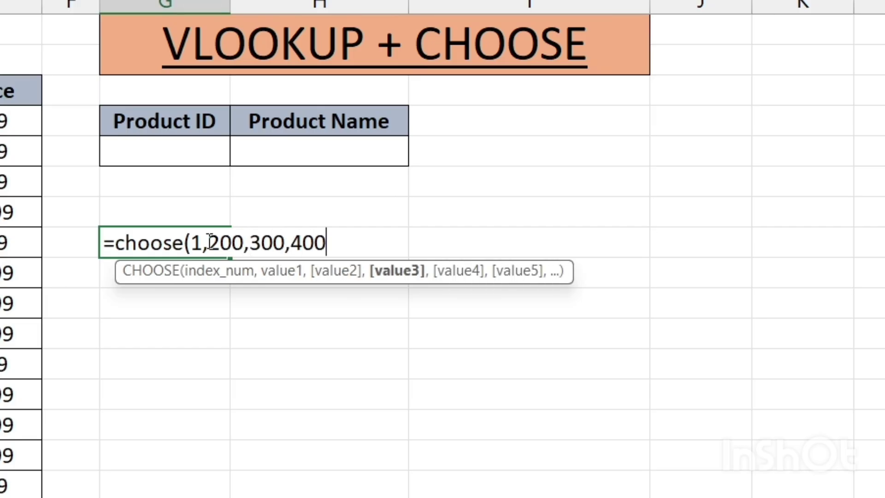
{"action": "type", "text": ",500"}
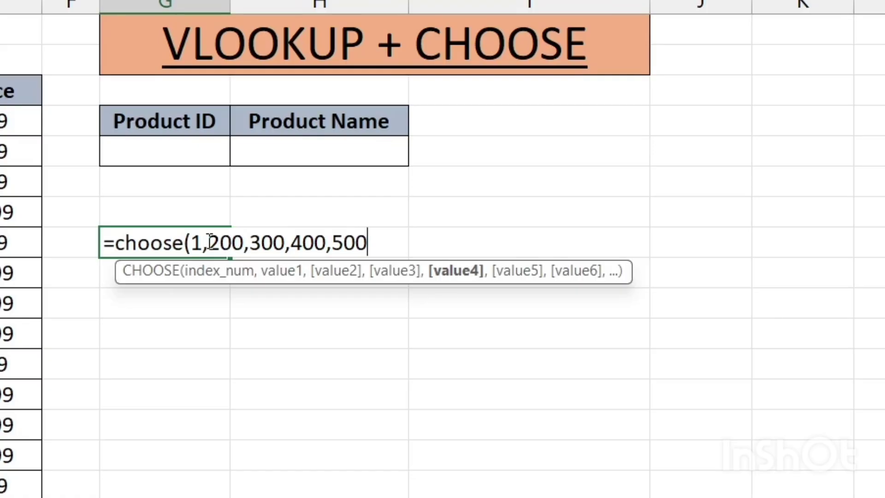
{"action": "type", "text": ")"}
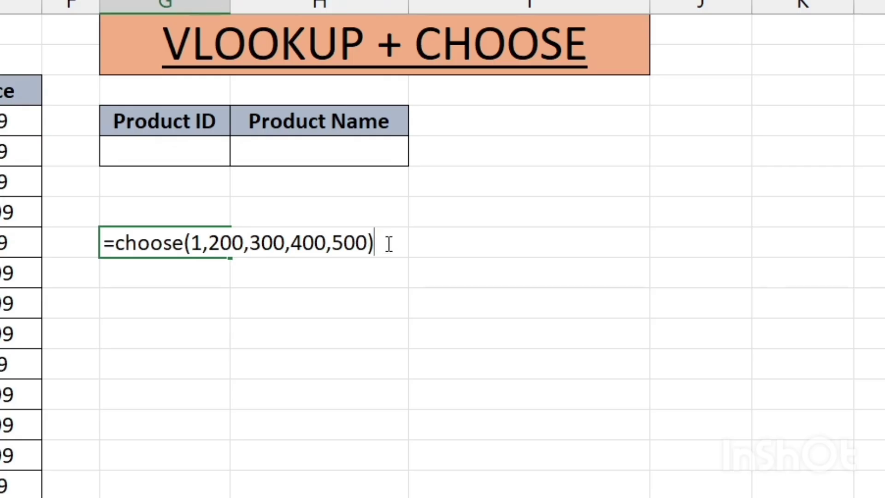
{"action": "key", "text": "Return"}
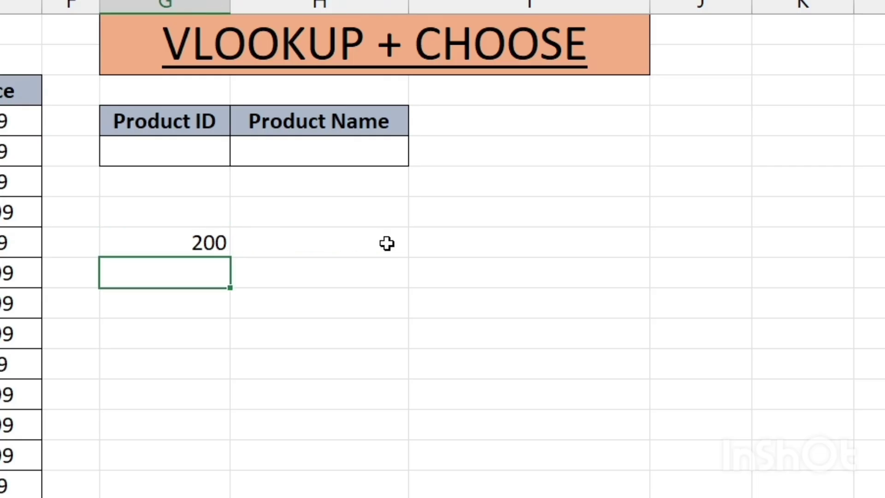
Set the index number of the sample CHOOSE formula in G8 to 2.
{"action": "left_click", "coordinate": [210, 240]}
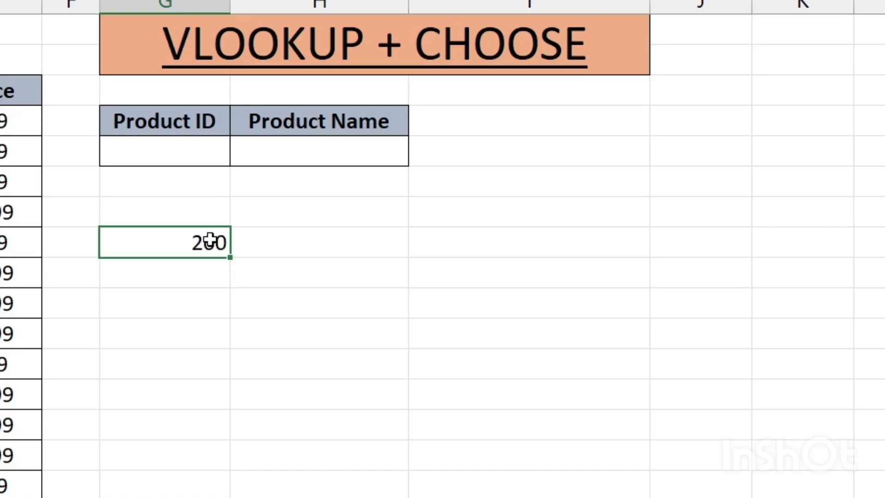
{"action": "double_click", "coordinate": [199, 242]}
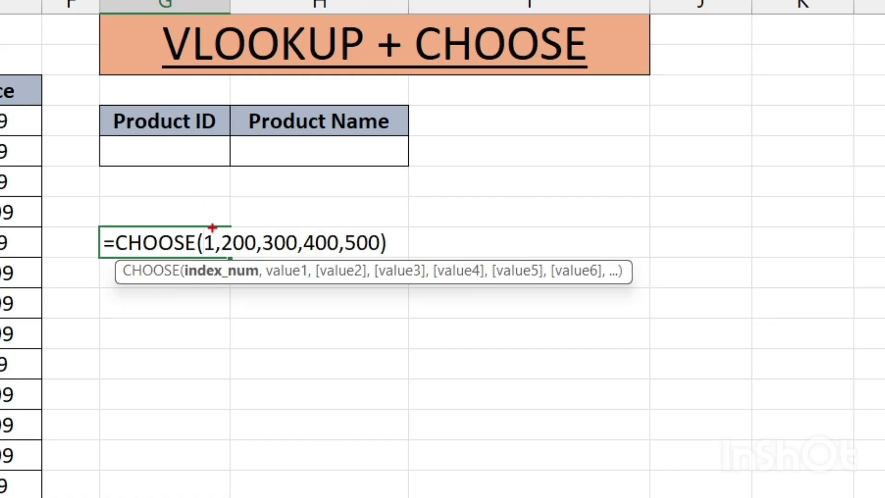
{"action": "mouse_move", "coordinate": [217, 220]}
{"action": "left_mouse_down"}
{"action": "mouse_move", "coordinate": [198, 244]}
{"action": "mouse_move", "coordinate": [226, 272]}
{"action": "mouse_move", "coordinate": [225, 219]}
{"action": "mouse_move", "coordinate": [243, 227]}
{"action": "mouse_move", "coordinate": [252, 197]}
{"action": "mouse_move", "coordinate": [241, 194]}
{"action": "mouse_move", "coordinate": [266, 186]}
{"action": "left_mouse_up"}
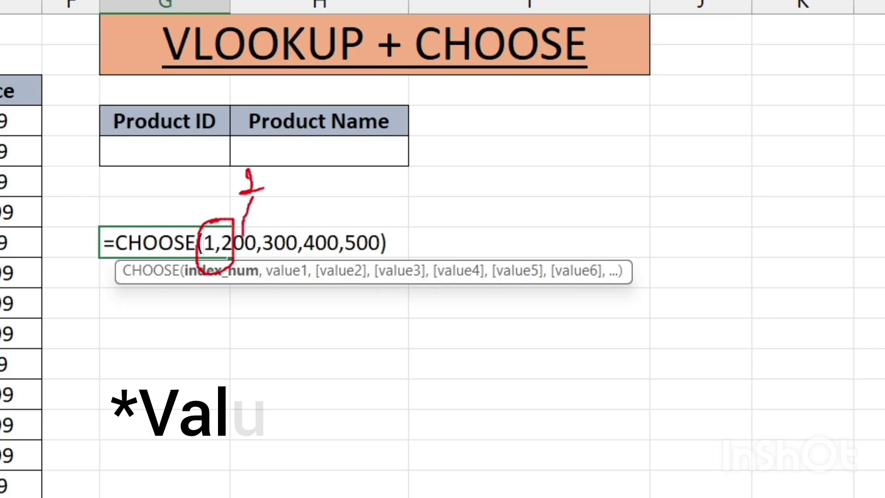
{"action": "mouse_move", "coordinate": [282, 243]}
{"action": "left_mouse_down"}
{"action": "mouse_move", "coordinate": [283, 200]}
{"action": "mouse_move", "coordinate": [299, 197]}
{"action": "mouse_move", "coordinate": [308, 181]}
{"action": "mouse_move", "coordinate": [319, 227]}
{"action": "left_mouse_up"}
{"action": "mouse_move", "coordinate": [365, 202]}
{"action": "left_mouse_down"}
{"action": "mouse_move", "coordinate": [371, 236]}
{"action": "mouse_move", "coordinate": [367, 197]}
{"action": "mouse_move", "coordinate": [366, 209]}
{"action": "mouse_move", "coordinate": [394, 203]}
{"action": "left_mouse_up"}
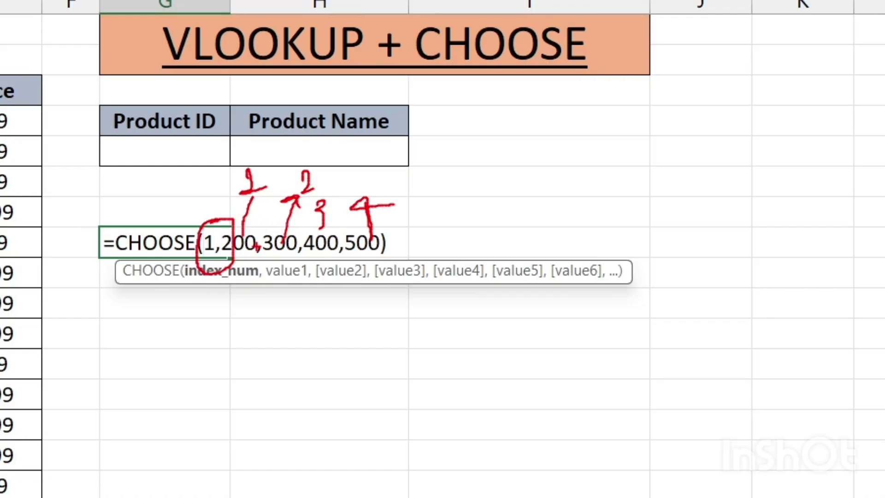
{"action": "key", "text": "Escape"}
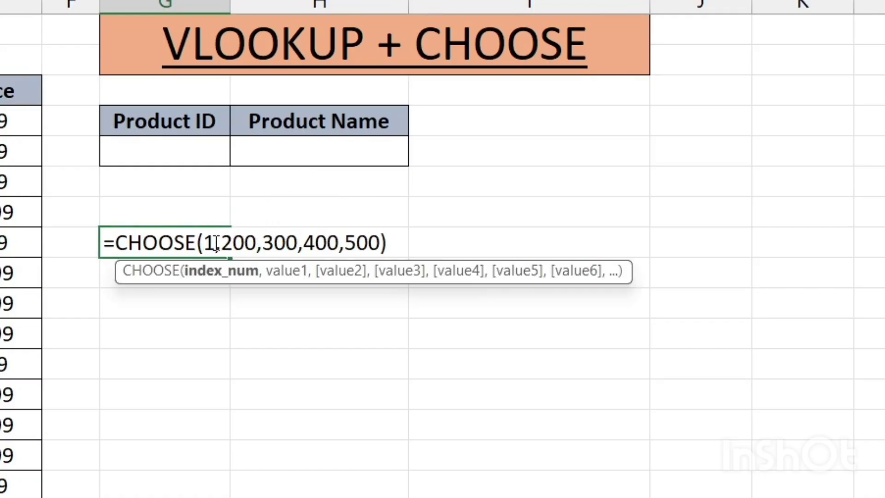
{"action": "key", "text": "BackSpace"}
{"action": "type", "text": "2"}
{"action": "key", "text": "Return"}
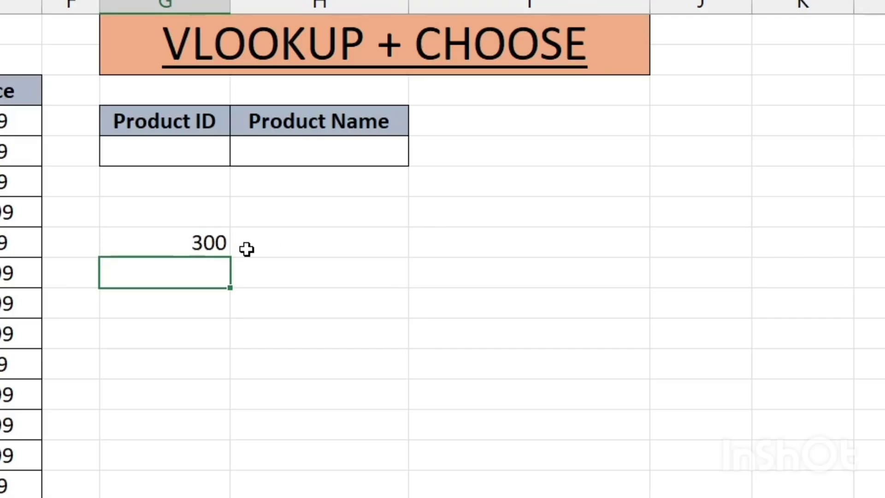
Set the index number of the sample CHOOSE formula to 4 and check the 500 argument.
{"action": "left_click", "coordinate": [220, 249]}
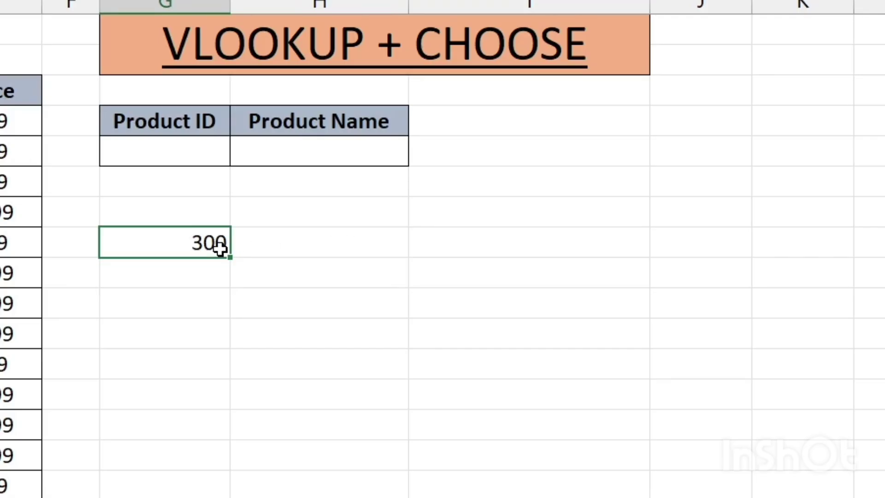
{"action": "double_click", "coordinate": [220, 249]}
{"action": "left_click", "coordinate": [219, 242]}
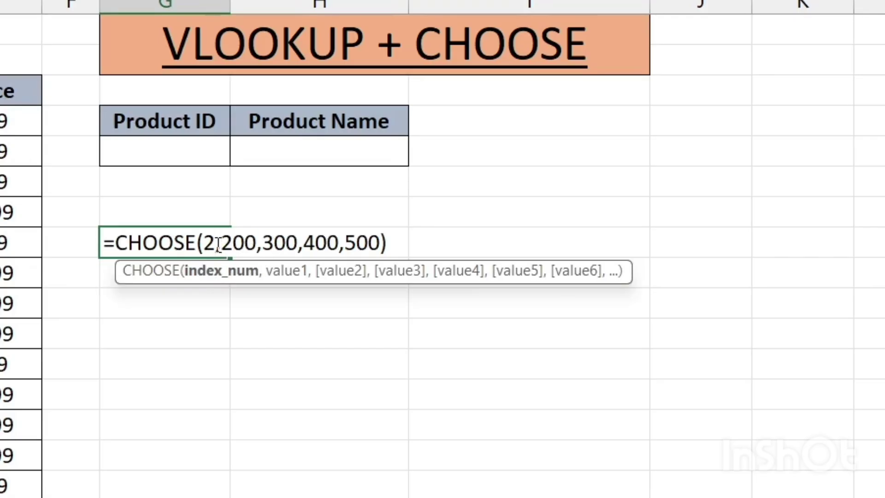
{"action": "key", "text": "BackSpace"}
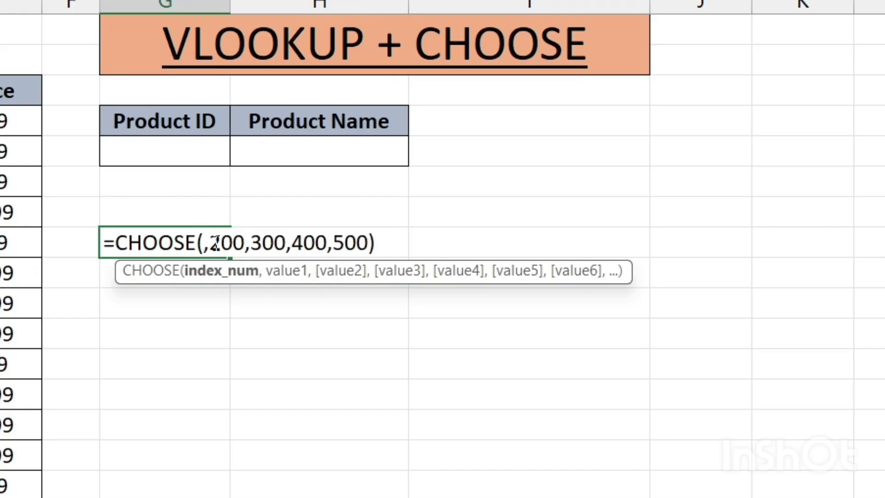
{"action": "type", "text": "4"}
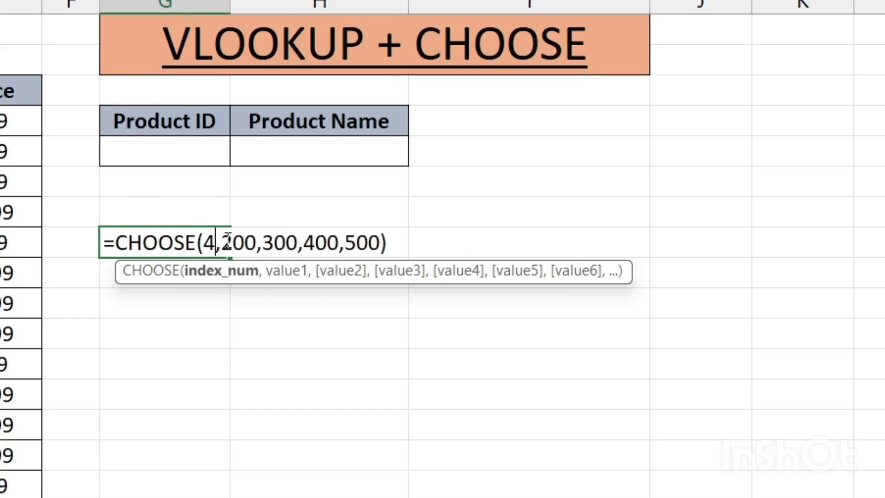
{"action": "left_click_drag", "start_coordinate": [222, 243], "coordinate": [399, 239]}
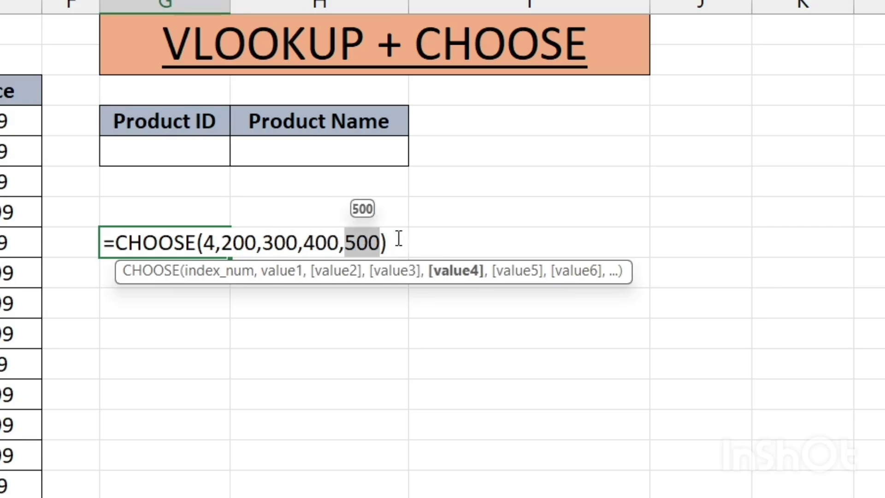
{"action": "key", "text": "Return"}
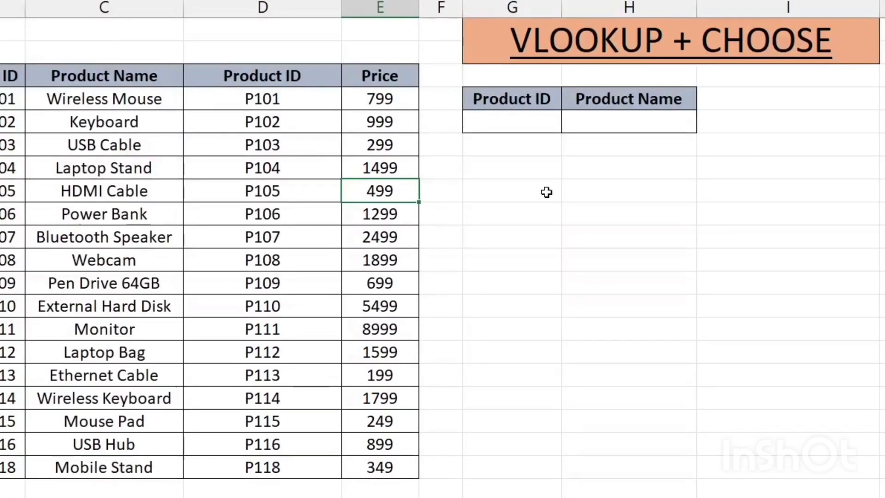
Enter =CHOOSE(1,D4:D20,C4:C20) in G8 to return the Product ID column, review its arguments, and clear the formula from the cell.
{"action": "left_click", "coordinate": [526, 195]}
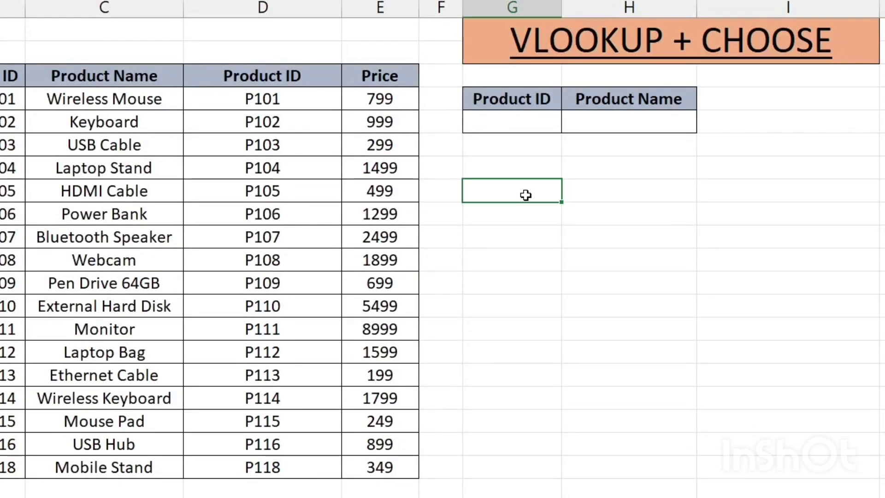
{"action": "type", "text": "=choo"}
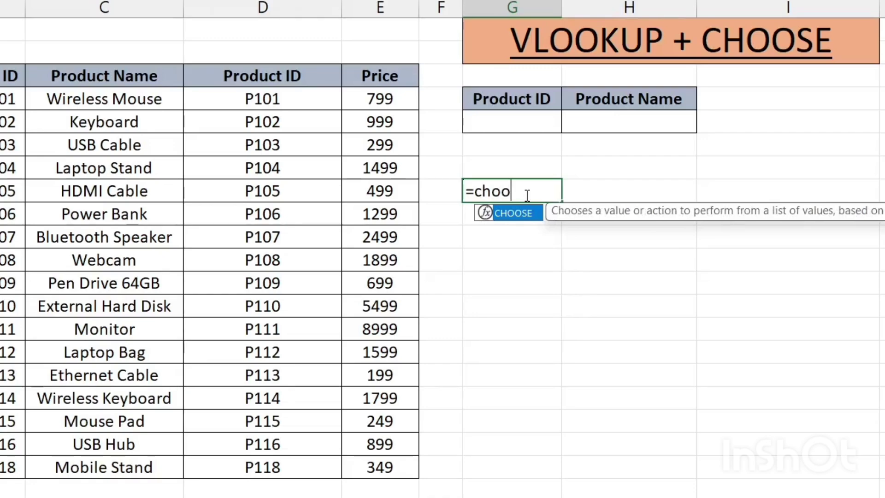
{"action": "type", "text": "se("}
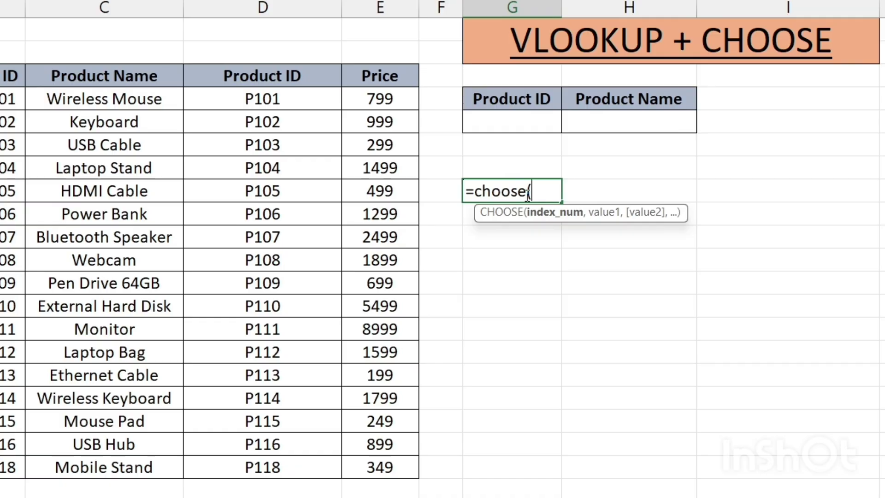
{"action": "type", "text": "1,"}
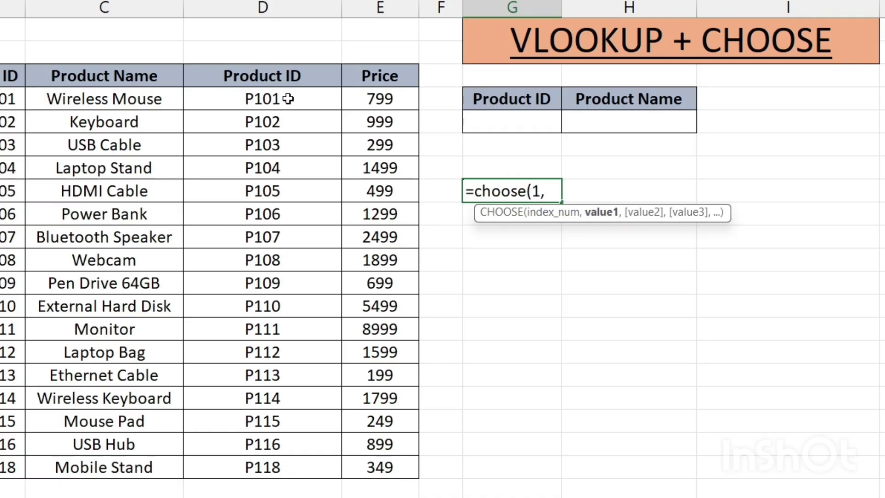
{"action": "left_click_drag", "start_coordinate": [288, 98], "coordinate": [291, 466]}
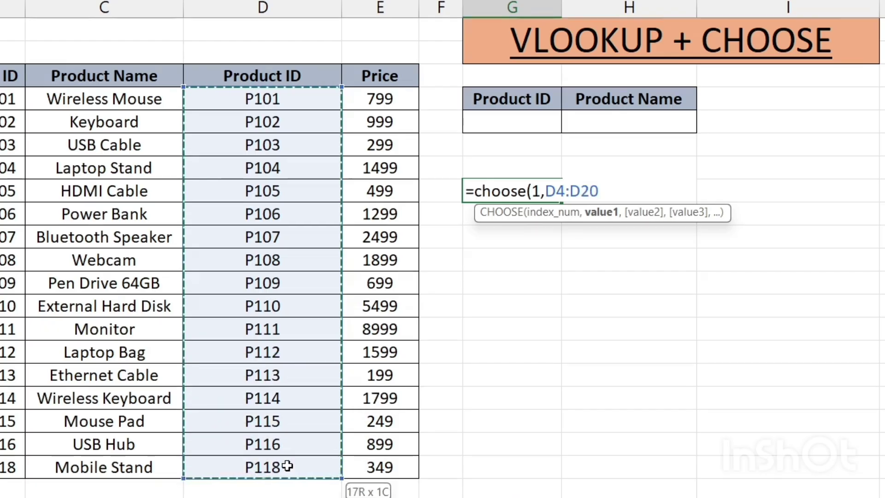
{"action": "type", "text": ","}
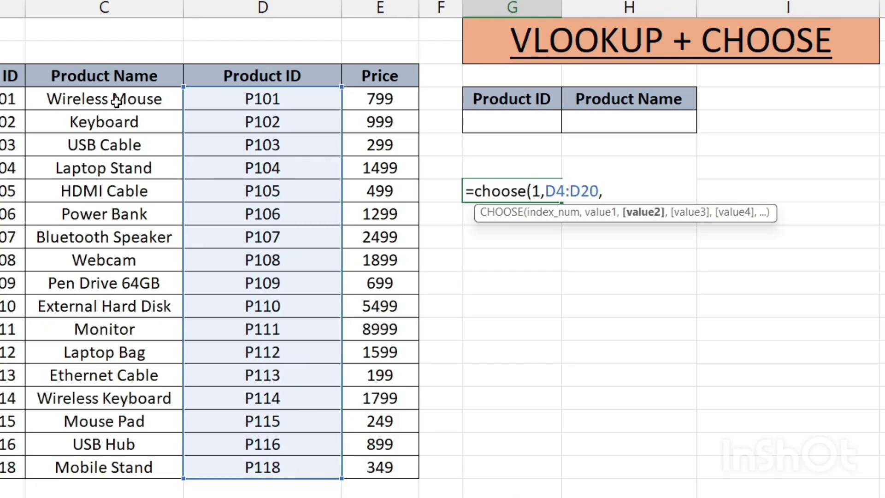
{"action": "left_click_drag", "start_coordinate": [116, 101], "coordinate": [96, 467]}
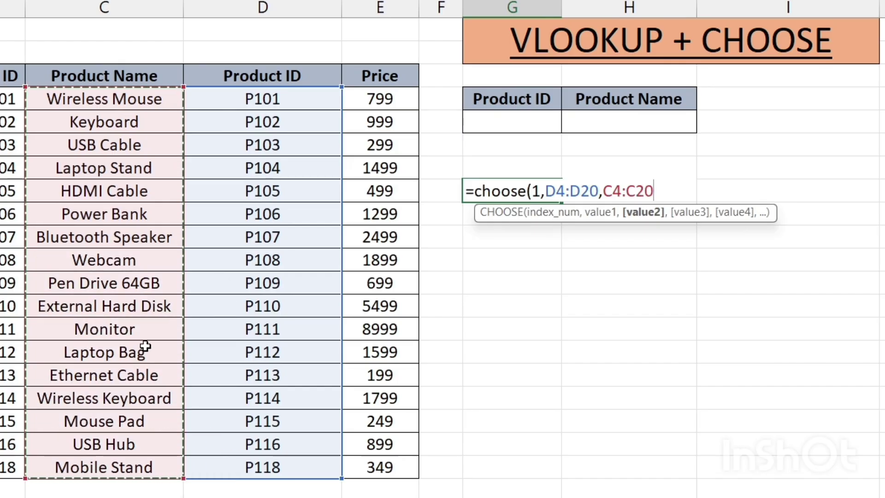
{"action": "type", "text": ")"}
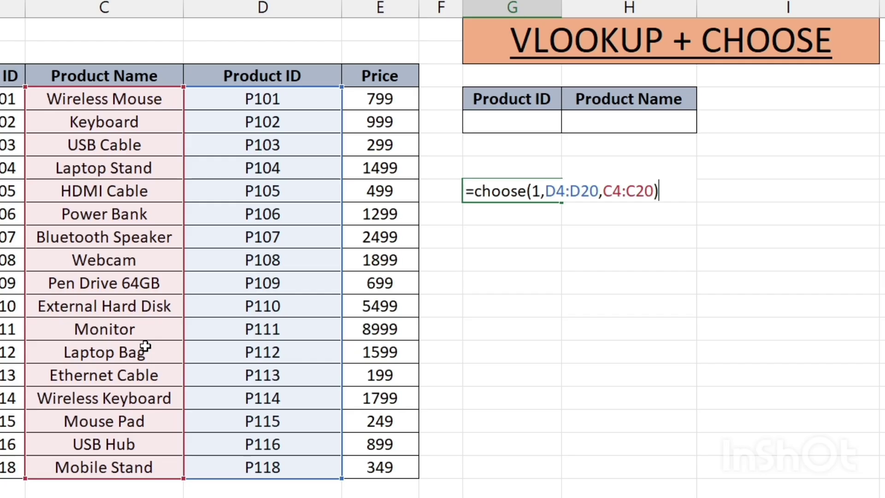
{"action": "double_click", "coordinate": [535, 191]}
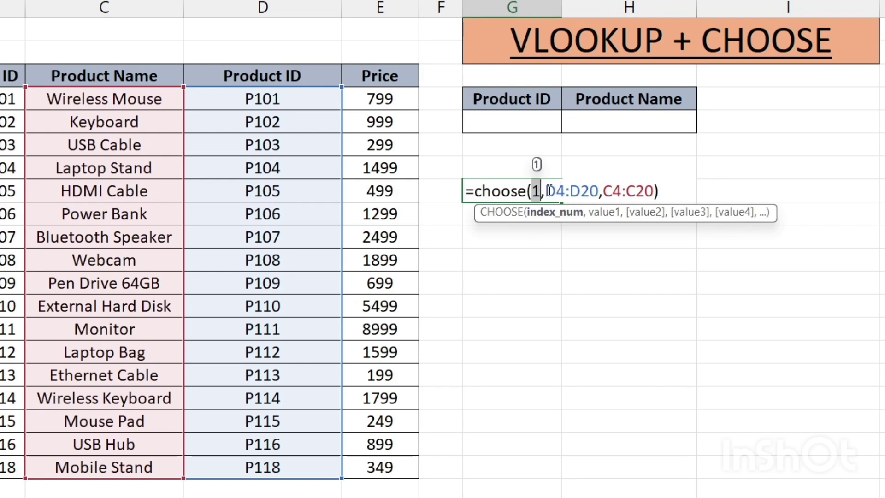
{"action": "left_click_drag", "start_coordinate": [546, 191], "coordinate": [599, 191]}
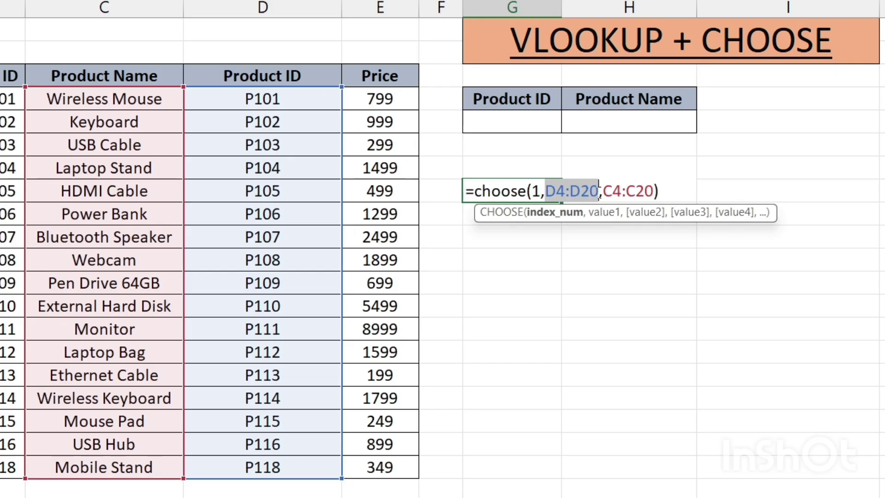
{"action": "left_click", "coordinate": [666, 192]}
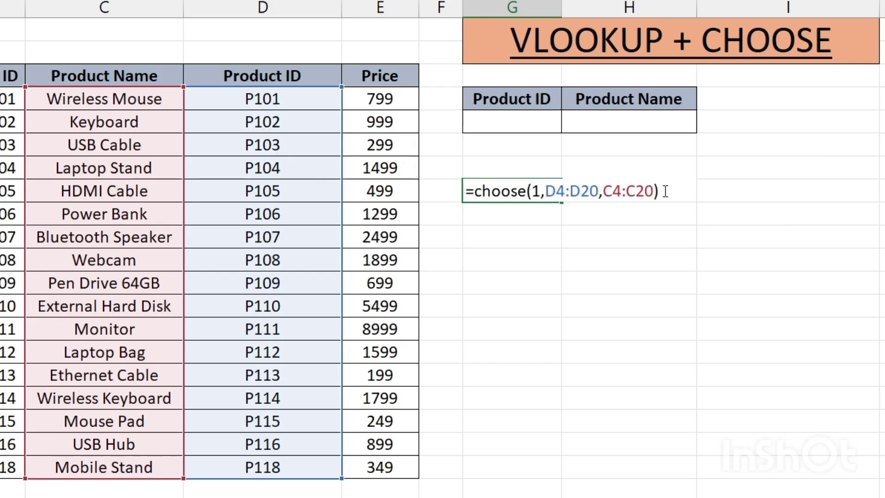
{"action": "key", "text": "Return"}
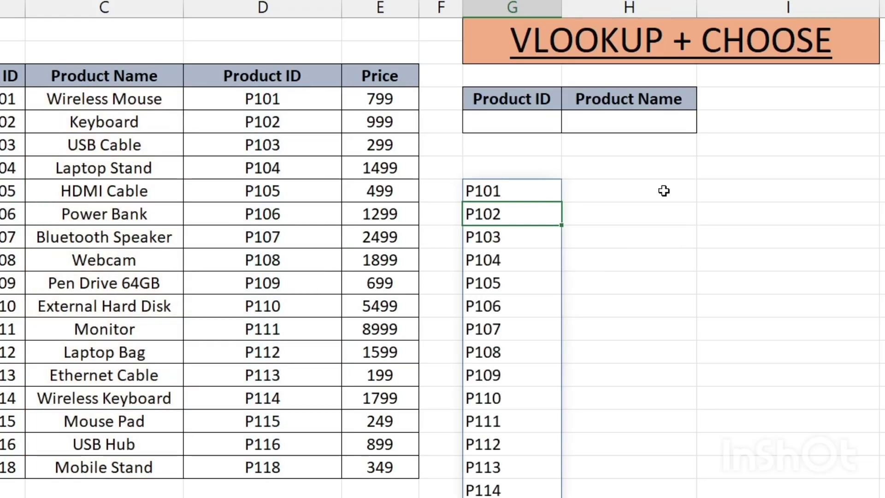
{"action": "left_click", "coordinate": [506, 195]}
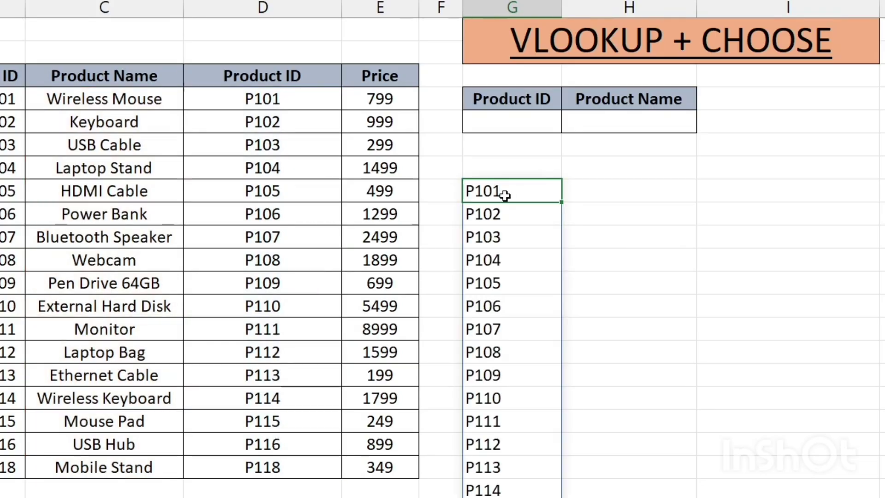
{"action": "key", "text": "Delete"}
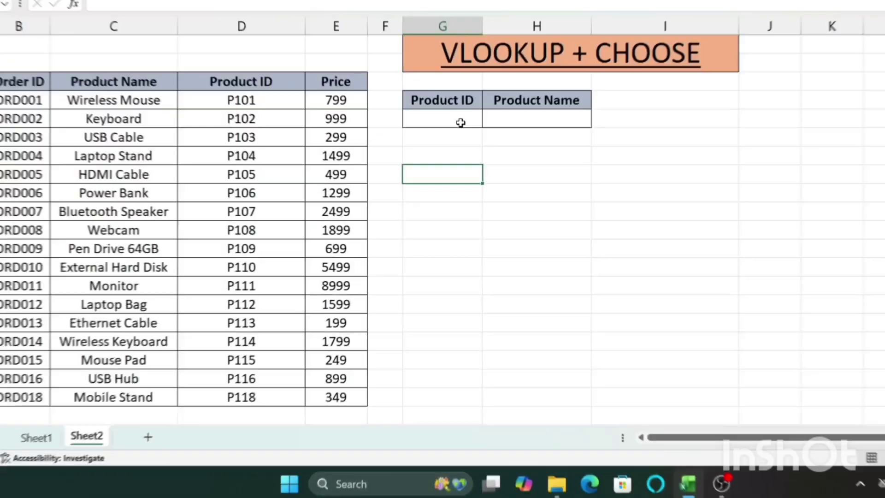
Choose P101 as the Product ID in G5 of the lookup table.
{"action": "left_click", "coordinate": [530, 123]}
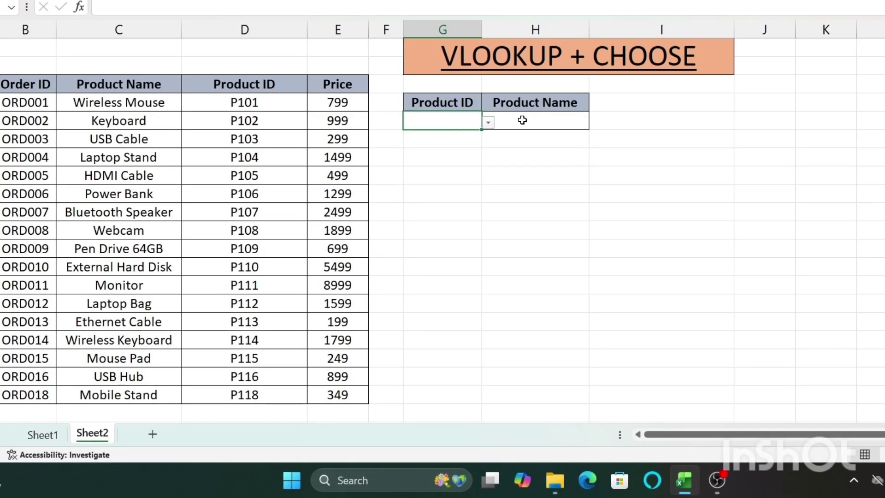
{"action": "left_click", "coordinate": [488, 123]}
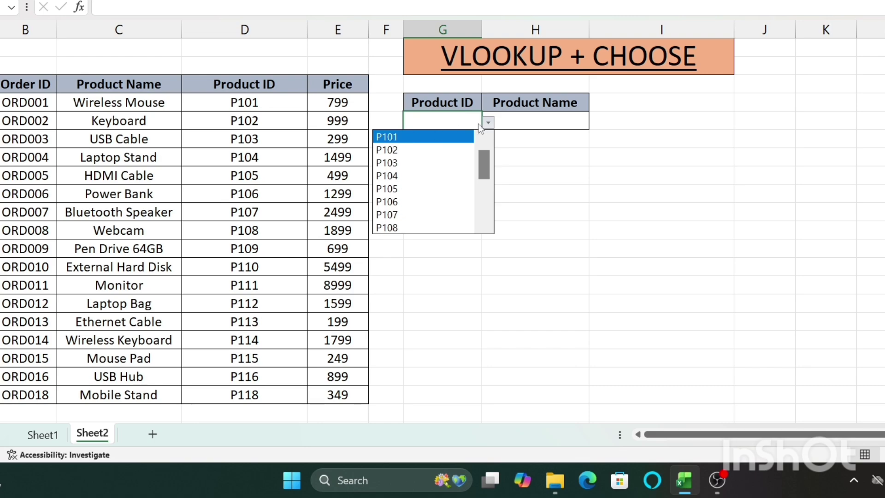
{"action": "left_click", "coordinate": [393, 138]}
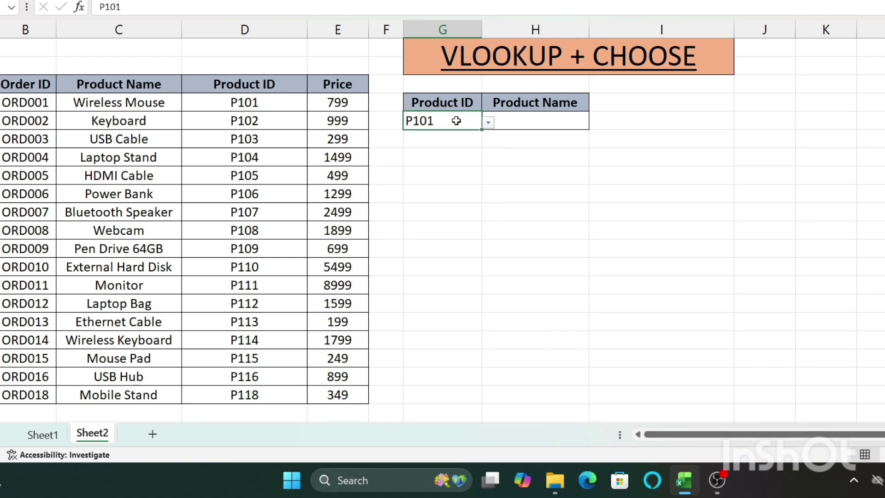
Start a VLOOKUP formula in the Product Name cell H5 with G5 as the lookup value.
{"action": "left_click", "coordinate": [513, 118]}
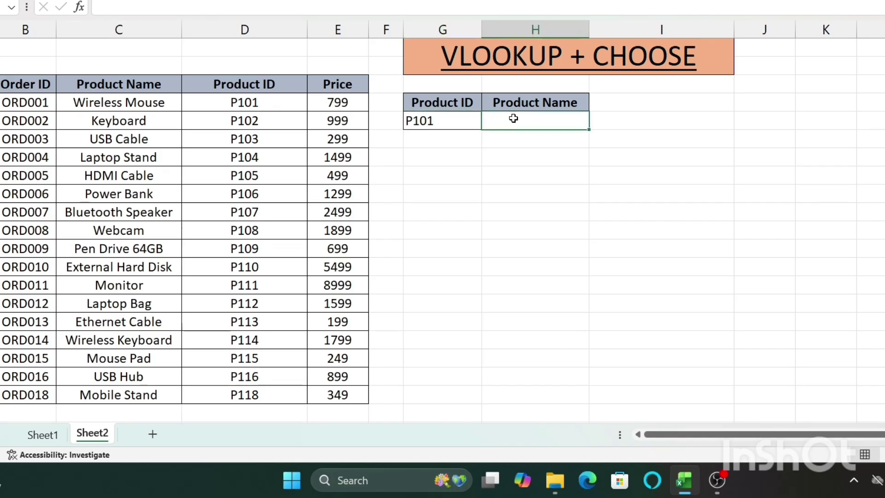
{"action": "type", "text": "="}
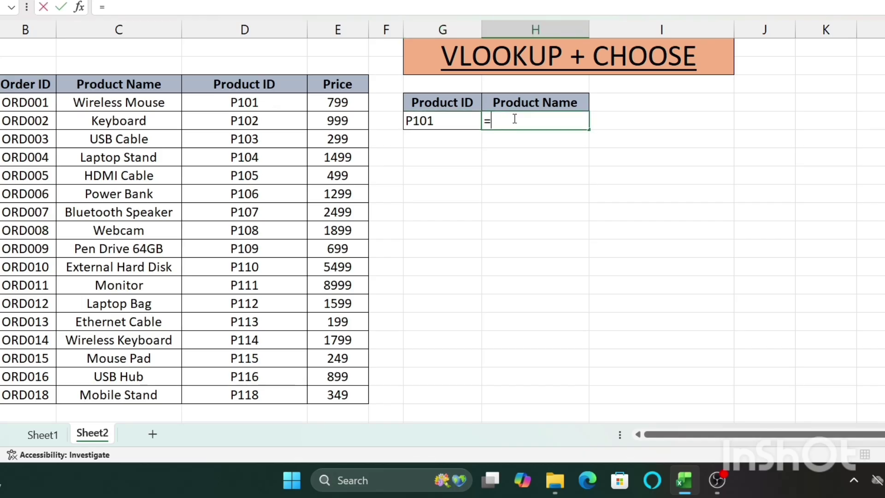
{"action": "type", "text": "vloo"}
{"action": "key", "text": "Tab"}
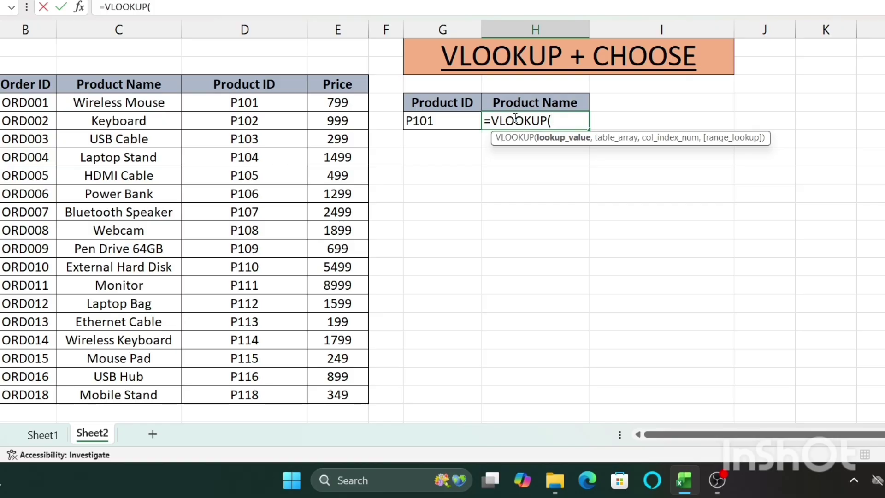
{"action": "left_click", "coordinate": [459, 119]}
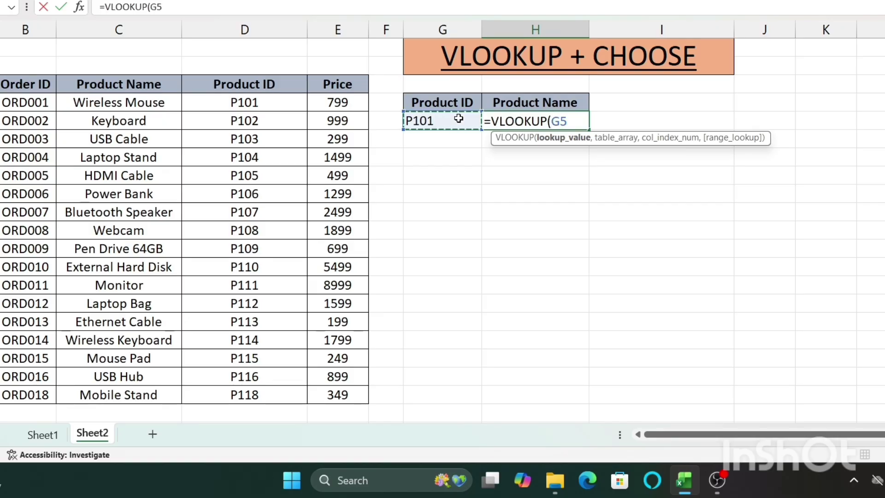
{"action": "type", "text": ","}
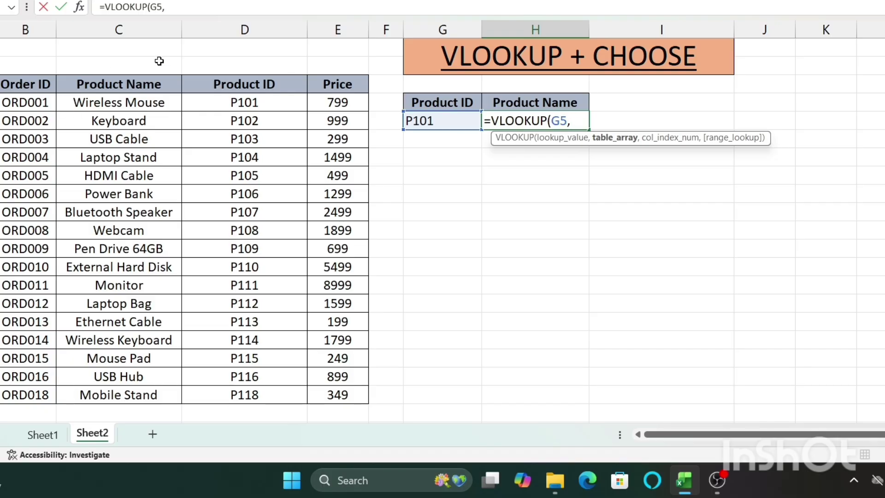
Add CHOOSE({1,2},D4:D20,C4:C20) as the table array of the VLOOKUP formula, with Product IDs before Product Names.
{"action": "type", "text": "choose"}
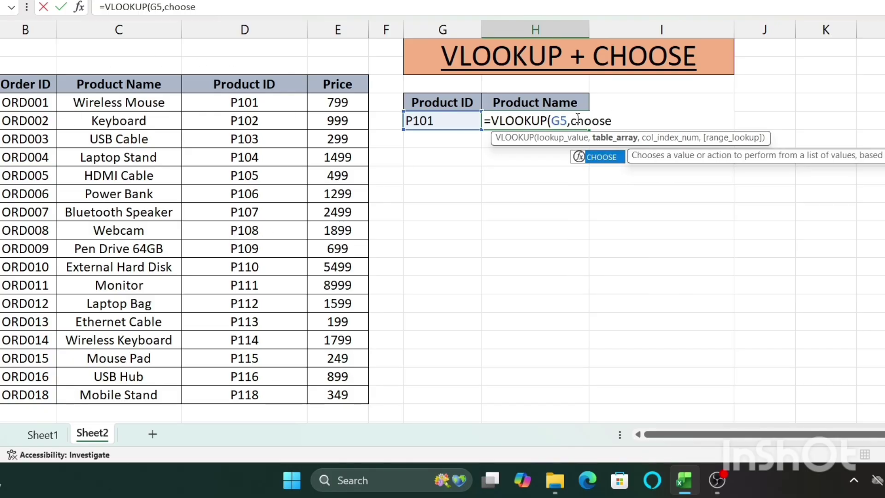
{"action": "key", "text": "Tab"}
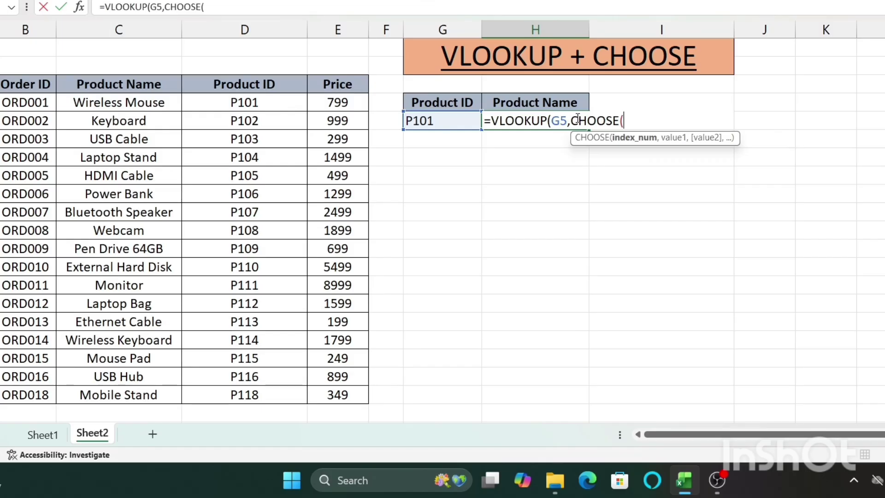
{"action": "type", "text": "{1,2"}
{"action": "type", "text": "},"}
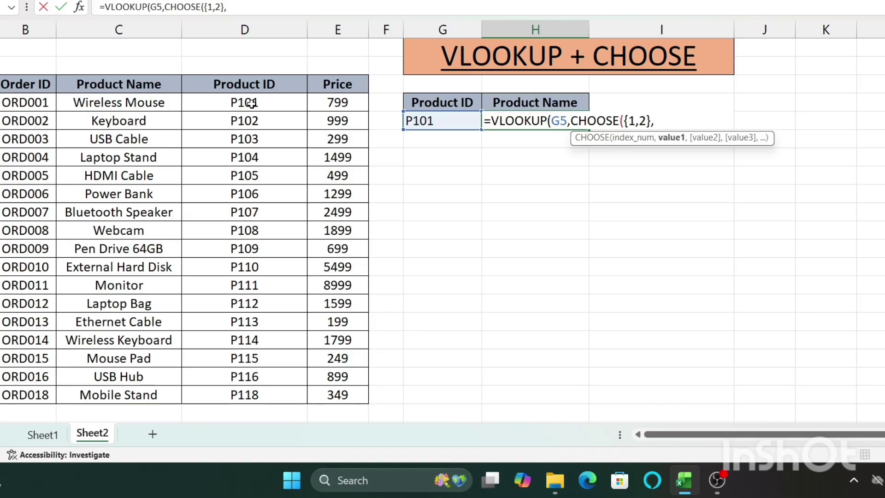
{"action": "left_click_drag", "start_coordinate": [251, 103], "coordinate": [240, 388]}
{"action": "type", "text": ","}
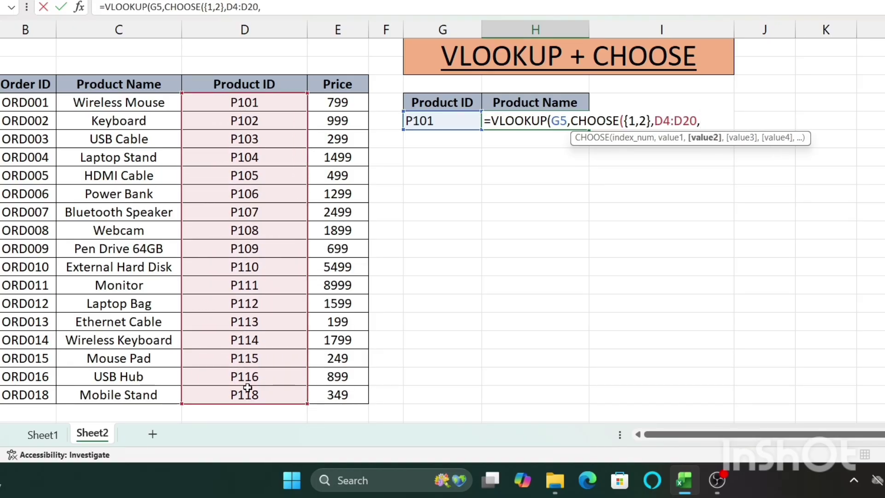
{"action": "left_click_drag", "start_coordinate": [127, 99], "coordinate": [121, 399]}
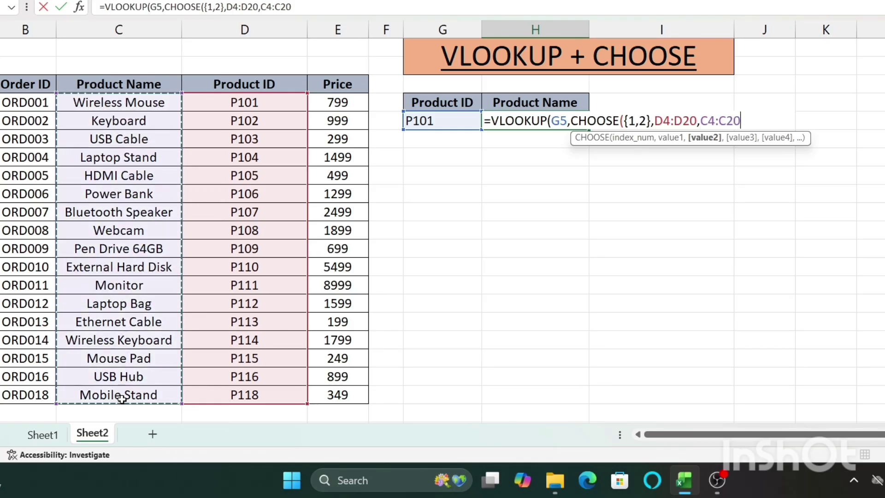
{"action": "type", "text": ")"}
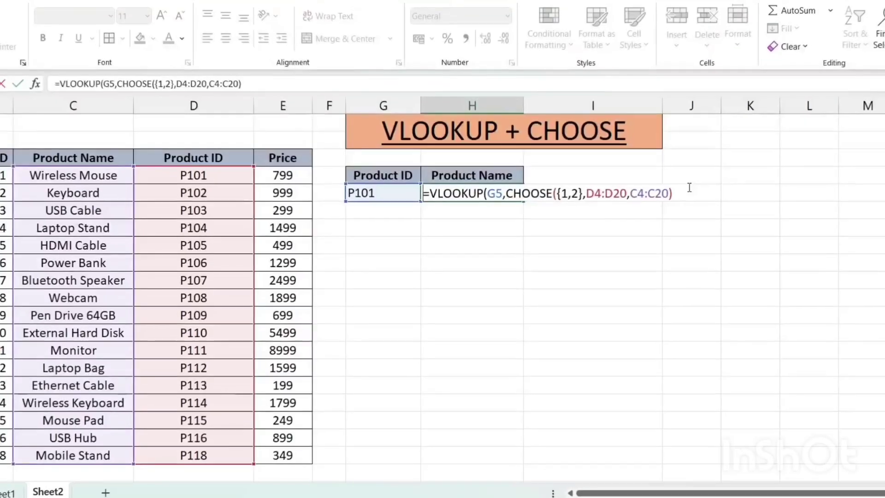
Store the incomplete VLOOKUP formula in H5 as text with a leading apostrophe, and review its {1,2} index and the two ranges.
{"action": "left_click", "coordinate": [689, 188]}
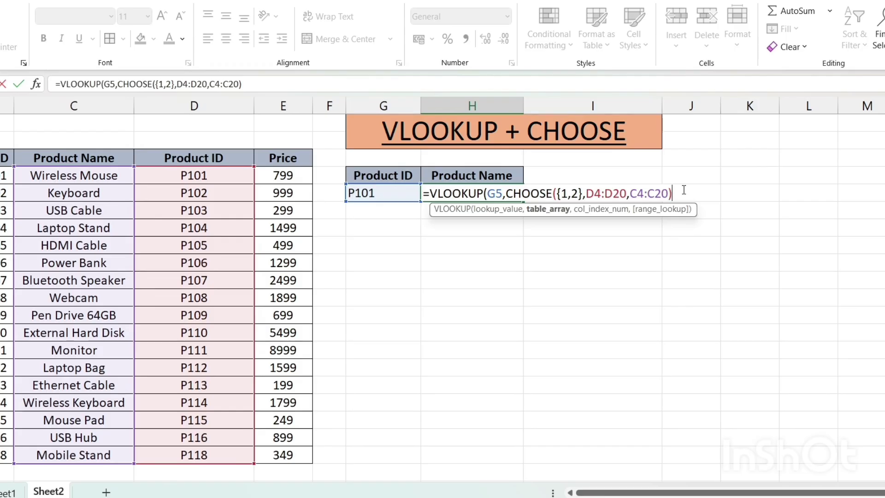
{"action": "left_click", "coordinate": [424, 193]}
{"action": "type", "text": "'"}
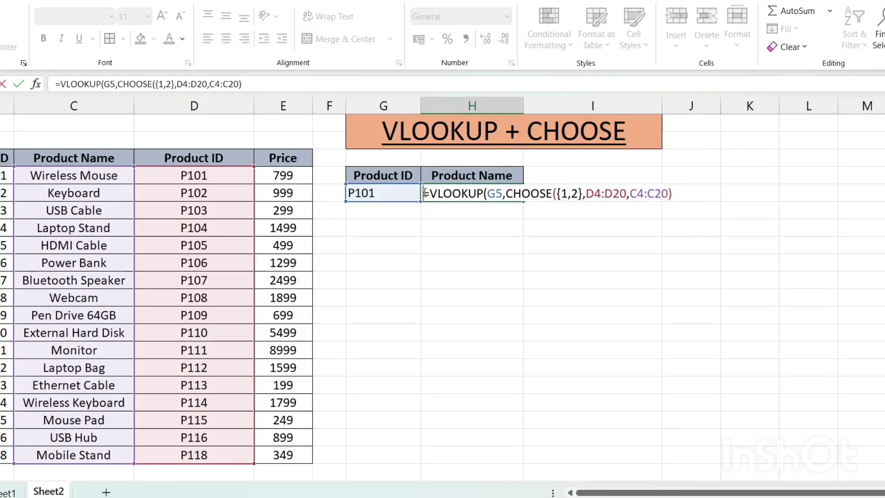
{"action": "key", "text": "ctrl+Return"}
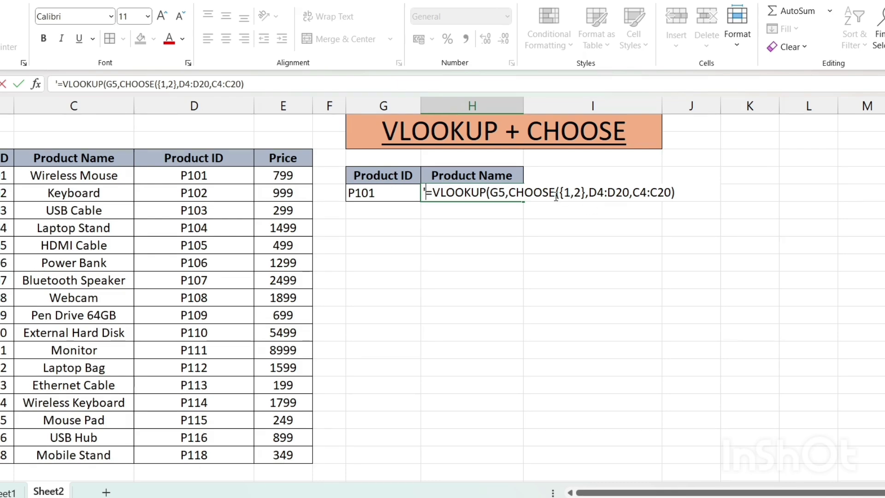
{"action": "left_click_drag", "start_coordinate": [564, 192], "coordinate": [581, 192]}
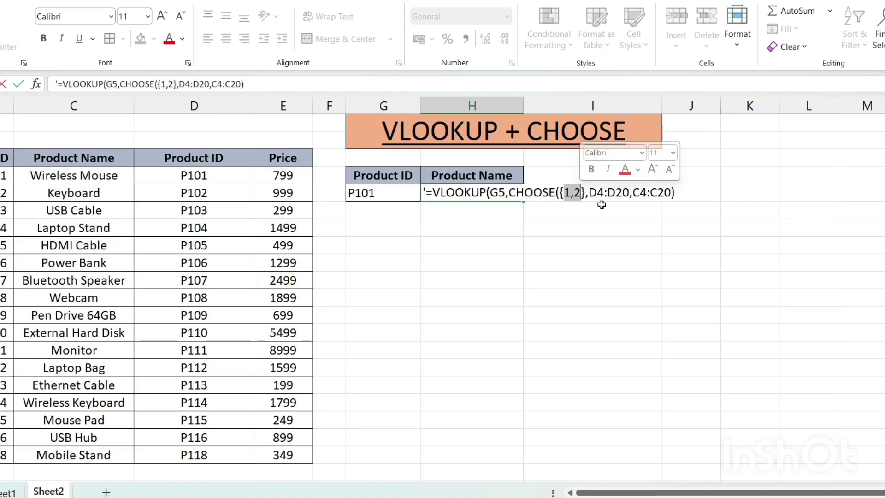
{"action": "left_click_drag", "start_coordinate": [589, 193], "coordinate": [672, 192]}
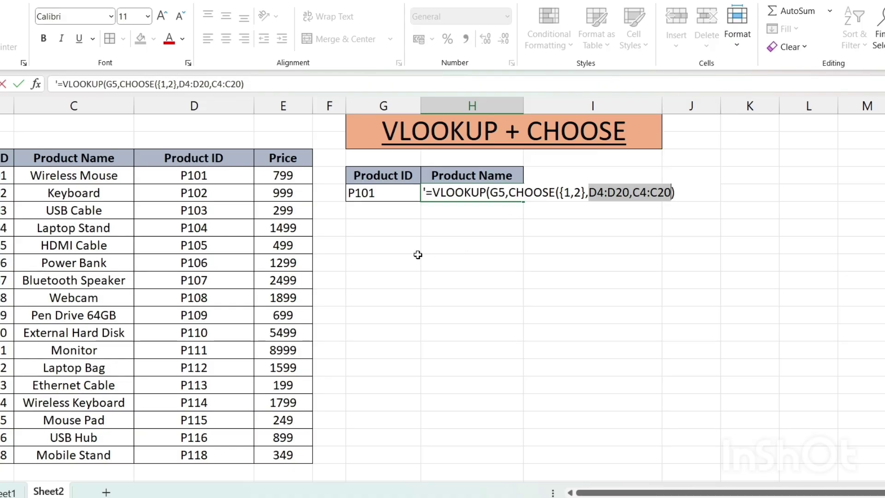
{"action": "left_click", "coordinate": [450, 243]}
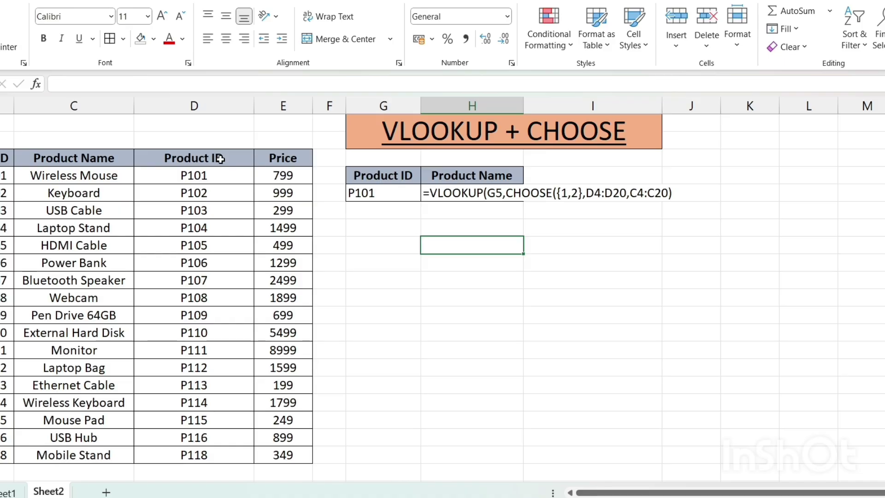
Copy the source table's Product ID column from its header through P109 to the range starting at G9.
{"action": "left_click_drag", "start_coordinate": [220, 159], "coordinate": [221, 314]}
{"action": "key", "text": "ctrl+c"}
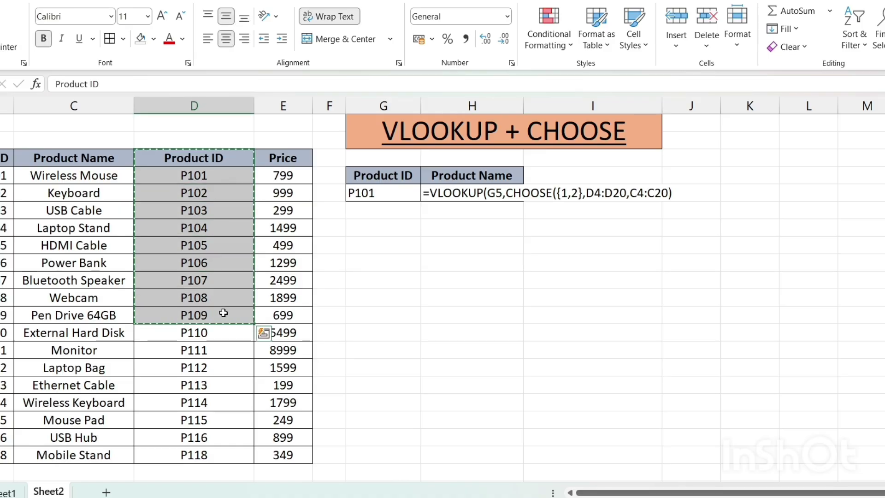
{"action": "left_click", "coordinate": [412, 265]}
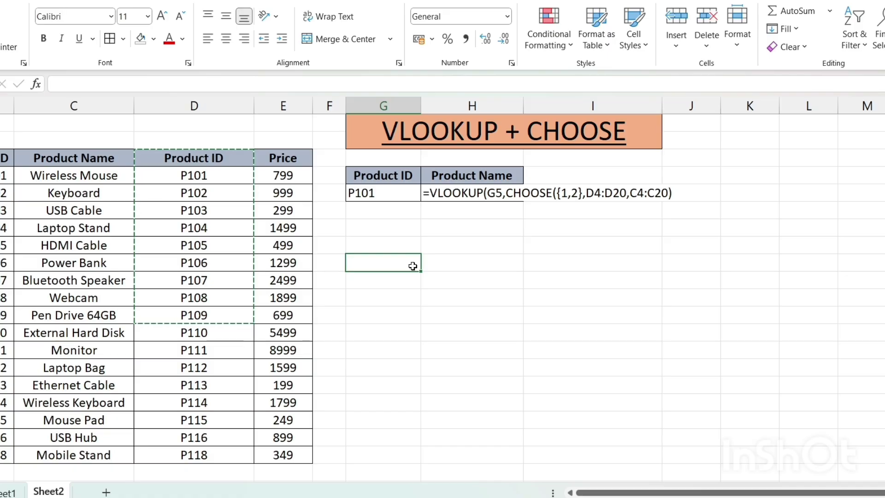
{"action": "key", "text": "ctrl+v"}
Copy the Product Name column from its header through Pen Drive 64GB to H9, and widen column H to fit each name on one line.
{"action": "left_click", "coordinate": [90, 157]}
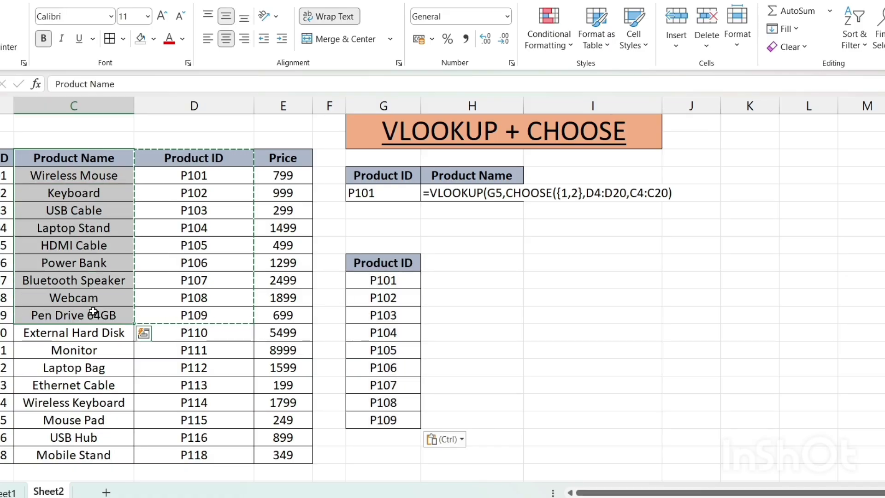
{"action": "key", "text": "ctrl+c"}
{"action": "left_click", "coordinate": [457, 259]}
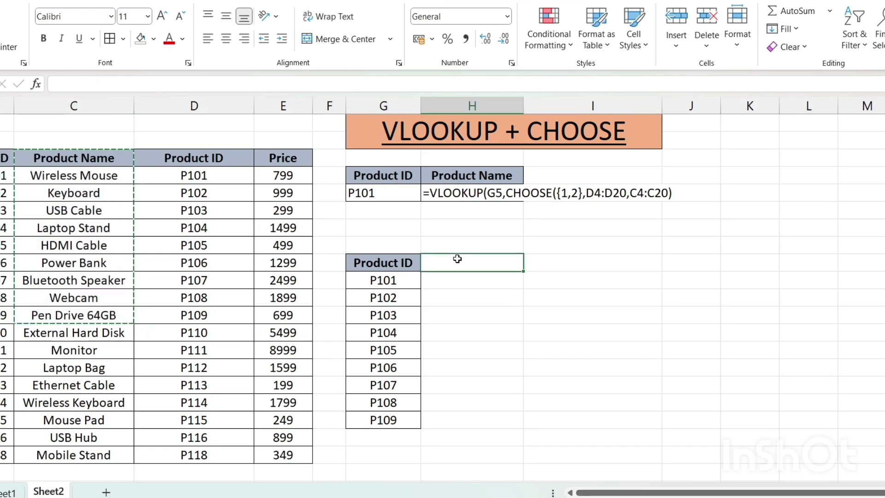
{"action": "key", "text": "shift+Down"}
{"action": "key", "text": "shift+Down"}
{"action": "key", "text": "shift+Down"}
{"action": "key", "text": "shift+Down"}
{"action": "key", "text": "shift+Down"}
{"action": "key", "text": "shift+Down"}
{"action": "key", "text": "shift+Down"}
{"action": "key", "text": "shift+Down"}
{"action": "key", "text": "shift+Down"}
{"action": "key", "text": "ctrl+v"}
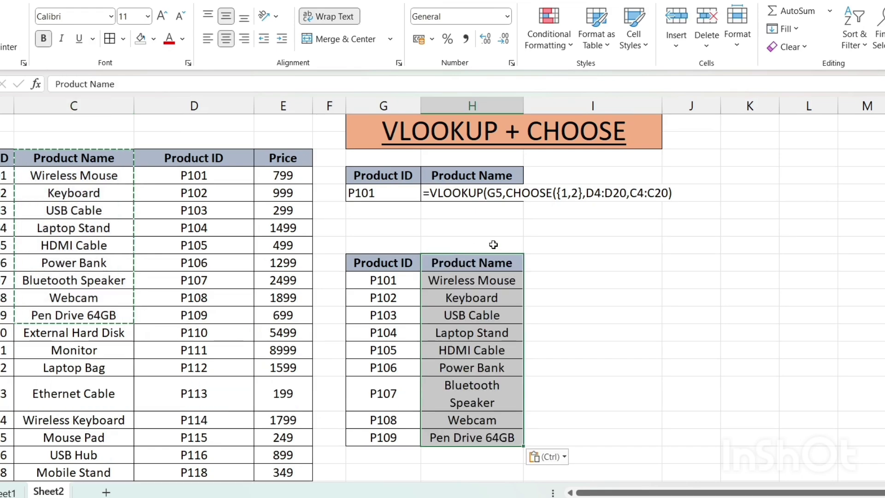
{"action": "left_click_drag", "start_coordinate": [523, 106], "coordinate": [550, 105]}
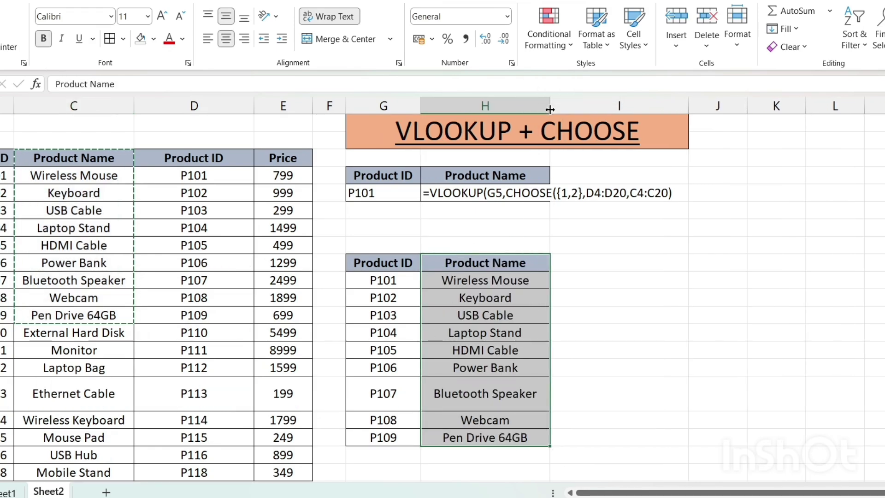
{"action": "left_click", "coordinate": [399, 265]}
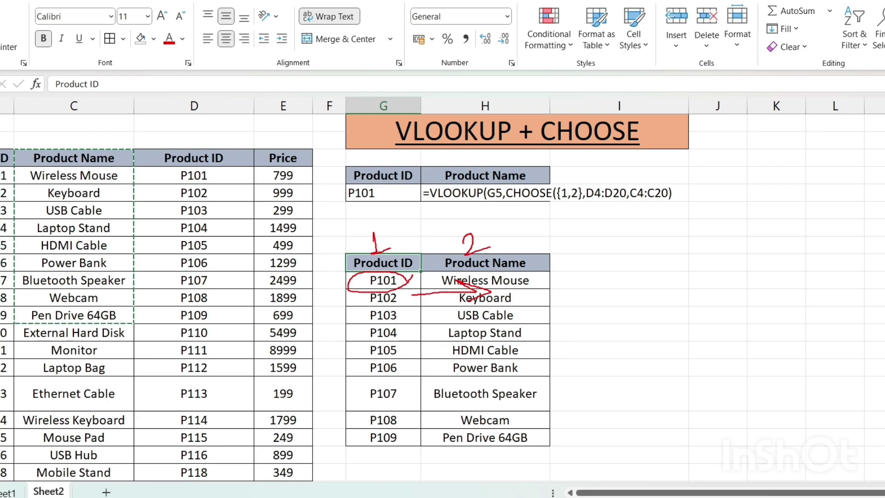
Remove the leading apostrophe from the VLOOKUP text in H5 to make it an editable formula again.
{"action": "left_click", "coordinate": [459, 190]}
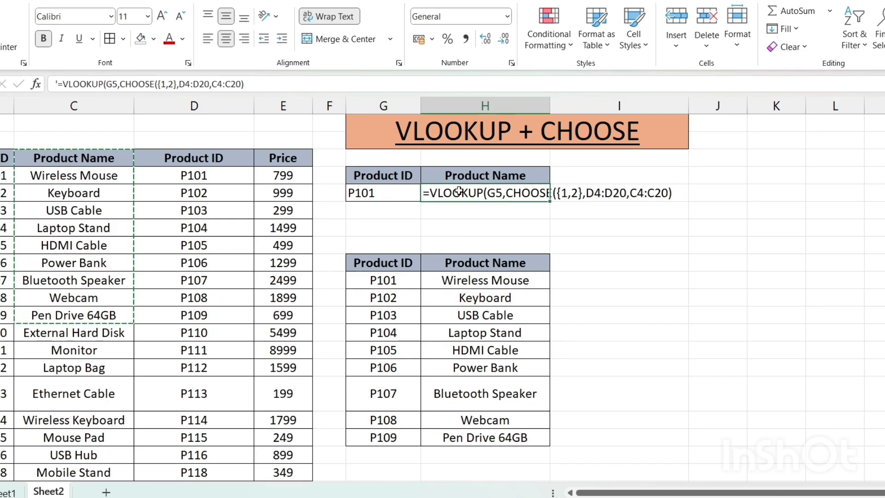
{"action": "double_click", "coordinate": [459, 191]}
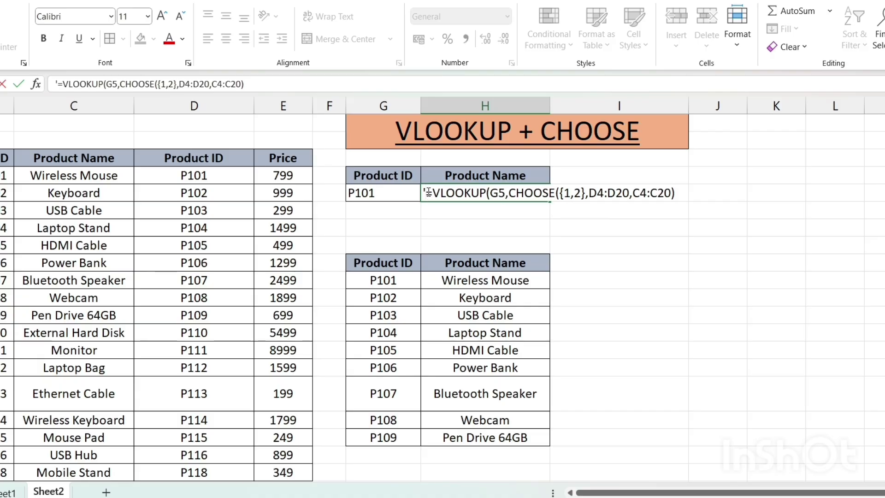
{"action": "left_click", "coordinate": [427, 192]}
{"action": "key", "text": "BackSpace"}
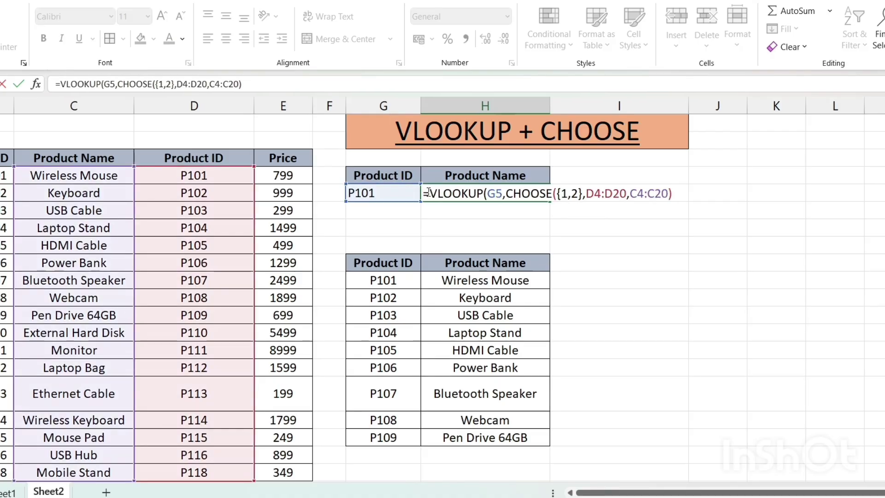
Complete the VLOOKUP formula in H5 with column index 2 and range lookup 0, and compare its result with the P101 row below.
{"action": "left_click", "coordinate": [673, 192]}
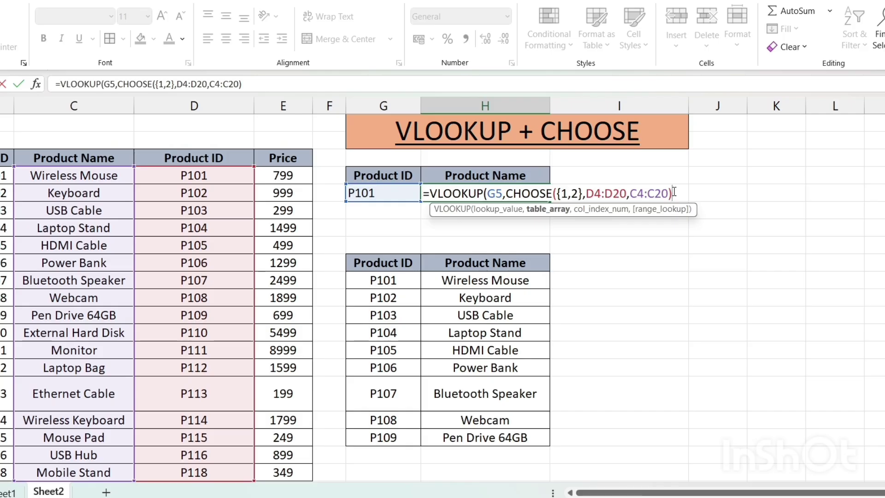
{"action": "type", "text": ","}
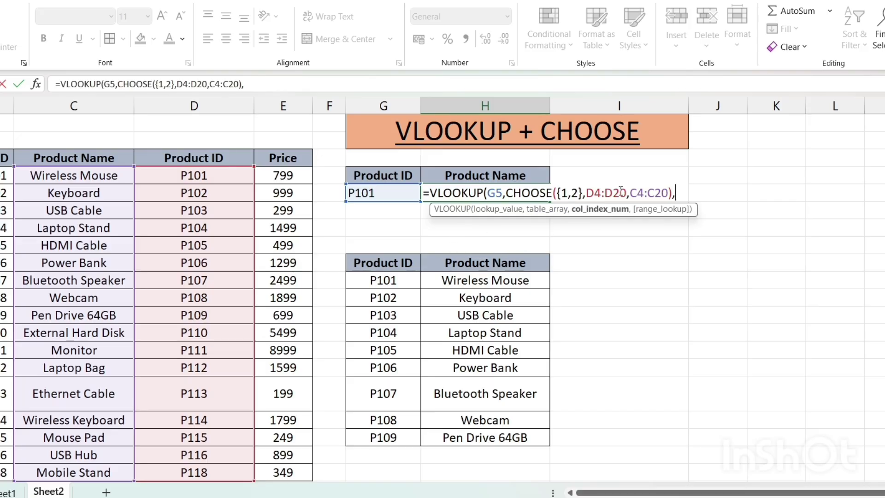
{"action": "left_click_drag", "start_coordinate": [631, 190], "coordinate": [669, 192]}
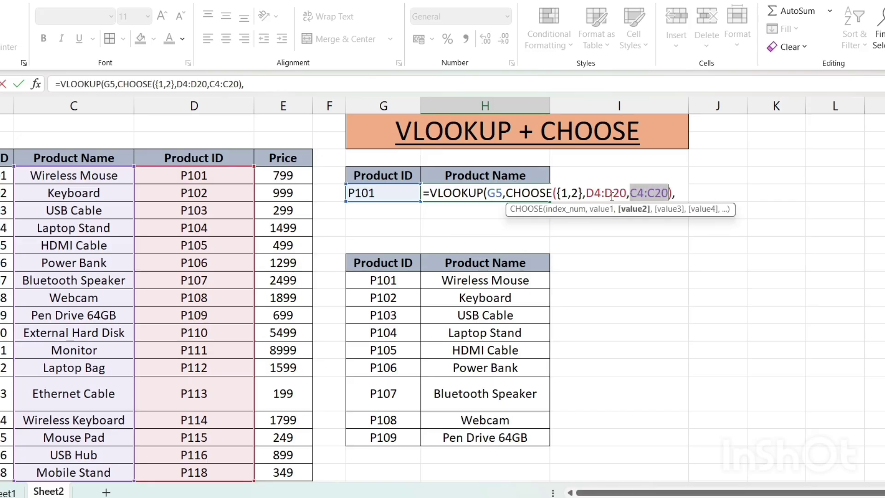
{"action": "left_click_drag", "start_coordinate": [572, 192], "coordinate": [580, 193]}
{"action": "left_click", "coordinate": [682, 193]}
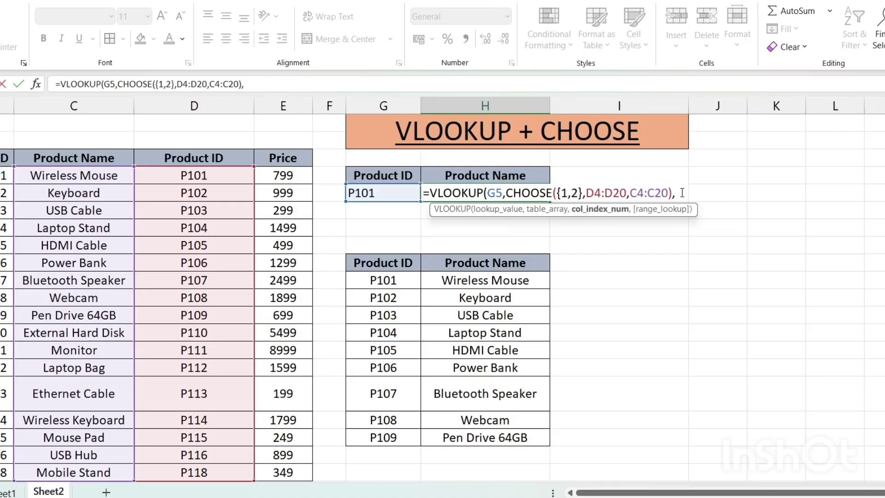
{"action": "type", "text": "2,0"}
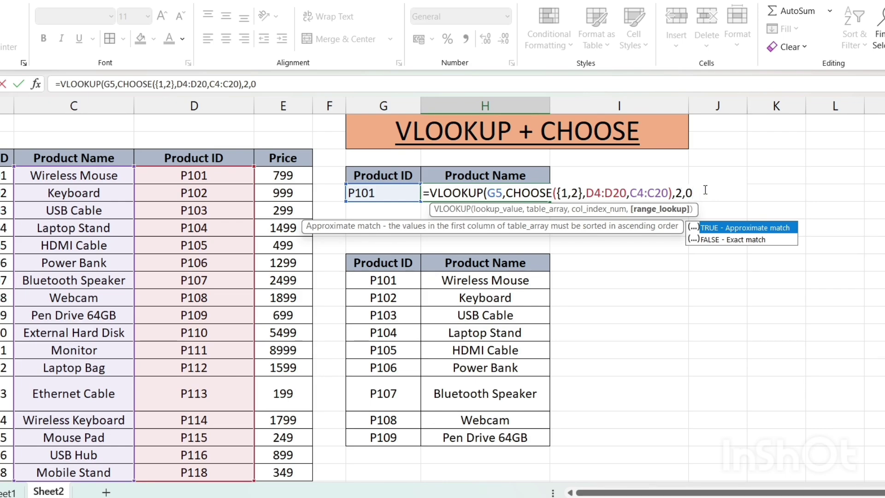
{"action": "type", "text": ")"}
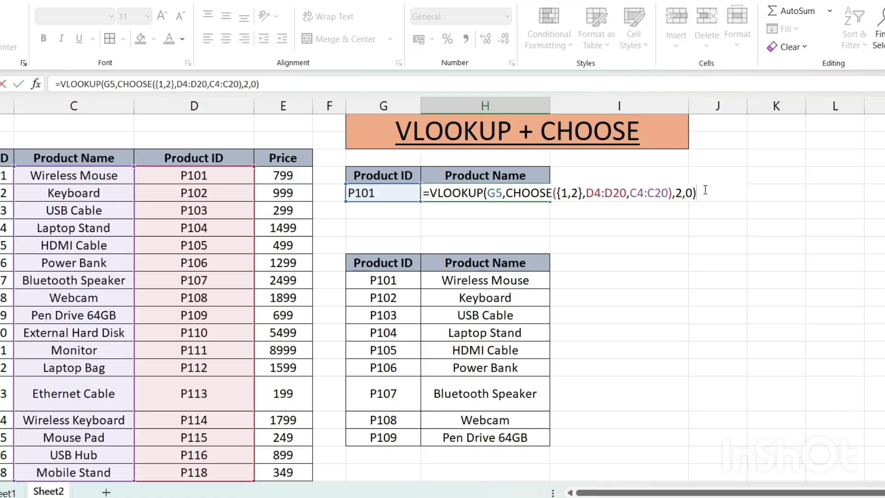
{"action": "key", "text": "Return"}
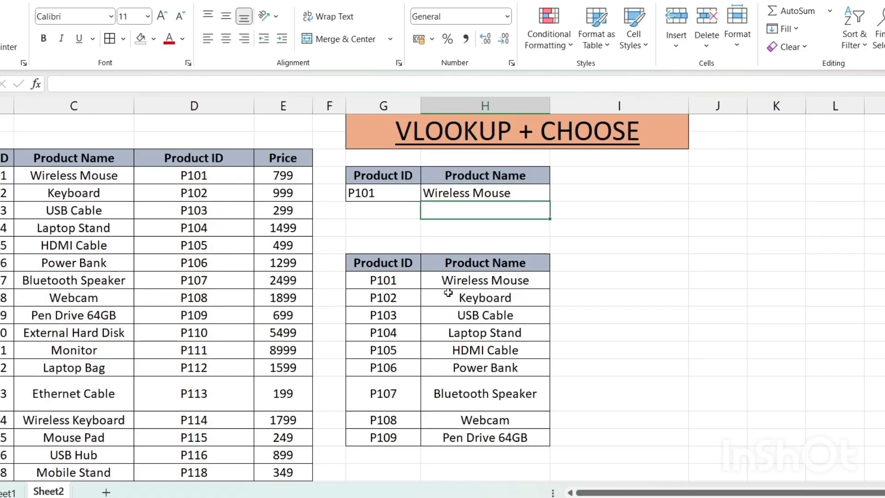
{"action": "left_click", "coordinate": [407, 286]}
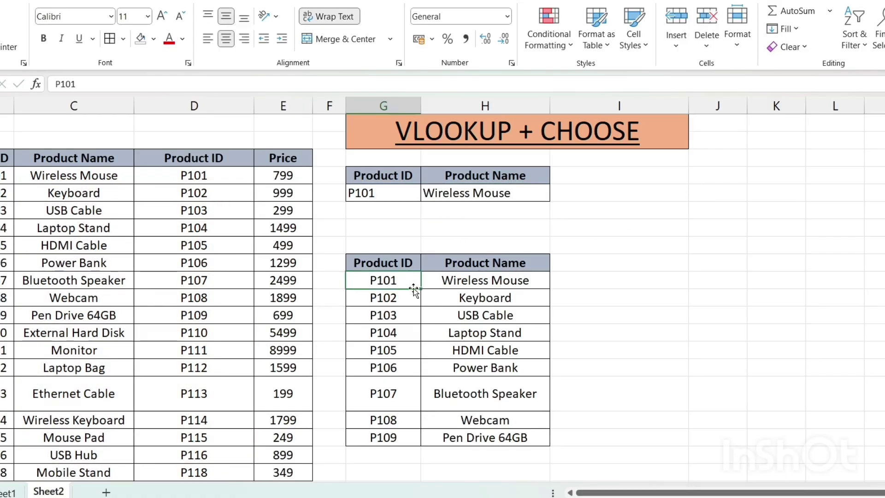
{"action": "left_click", "coordinate": [495, 283]}
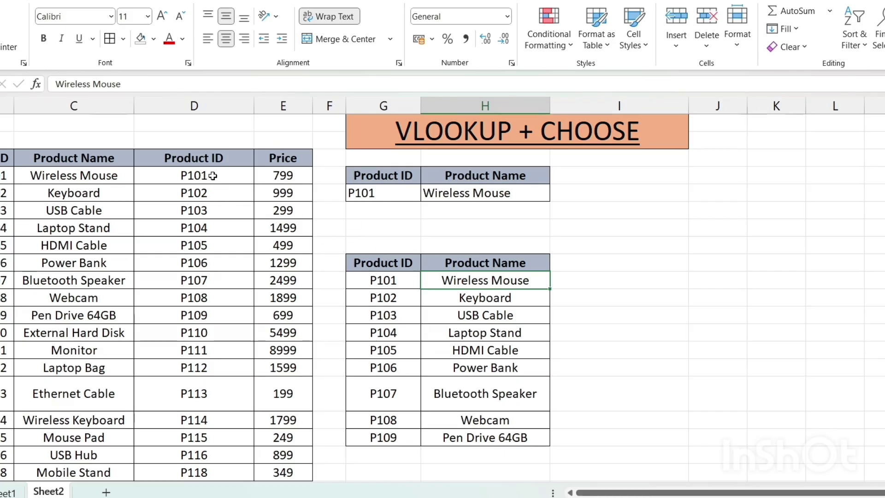
Test the lookup with Product ID P115 in G5 and check the returned name against the P115 row of the source table.
{"action": "left_click", "coordinate": [399, 193]}
{"action": "left_click", "coordinate": [427, 197]}
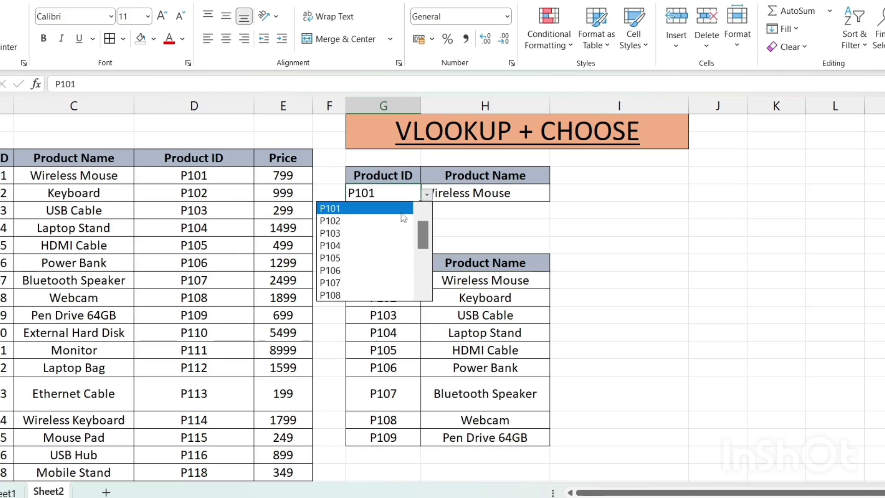
{"action": "scroll", "coordinate": [414, 232], "scroll_direction": "down", "scroll_amount": 3}
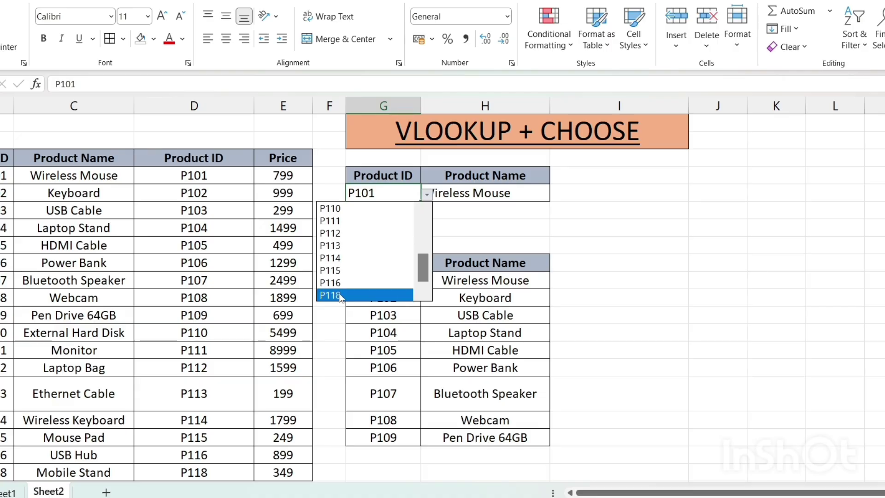
{"action": "left_click", "coordinate": [341, 271]}
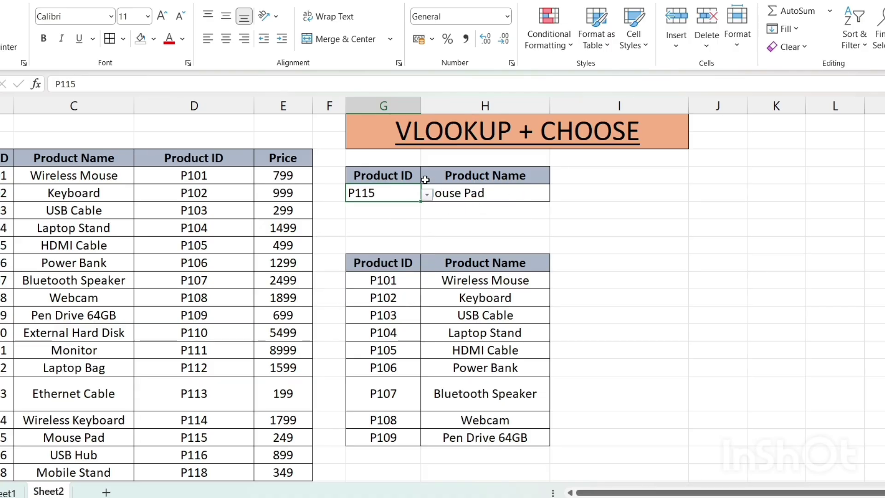
{"action": "left_click", "coordinate": [503, 191]}
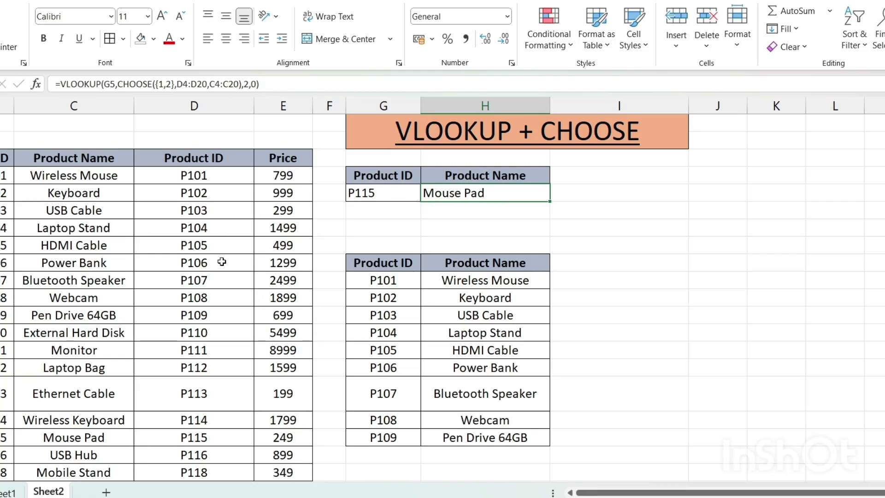
{"action": "left_click", "coordinate": [4, 437]}
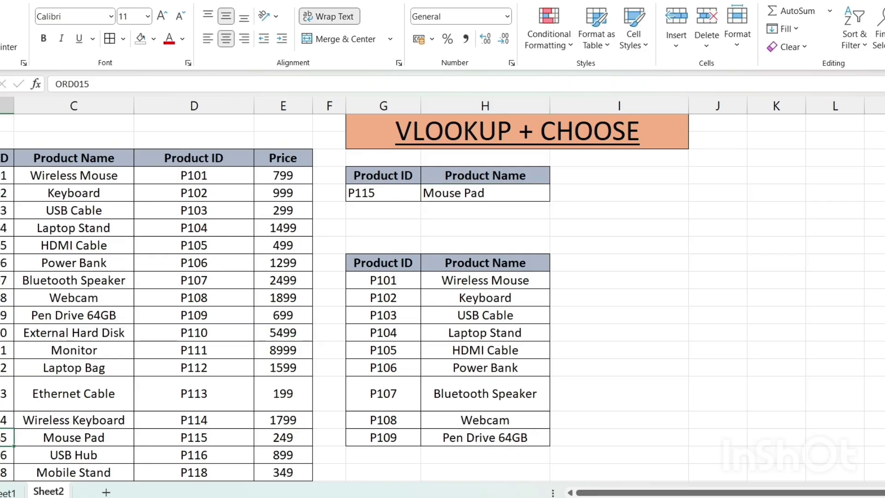
{"action": "scroll", "coordinate": [5, 441], "scroll_direction": "down", "scroll_amount": 1}
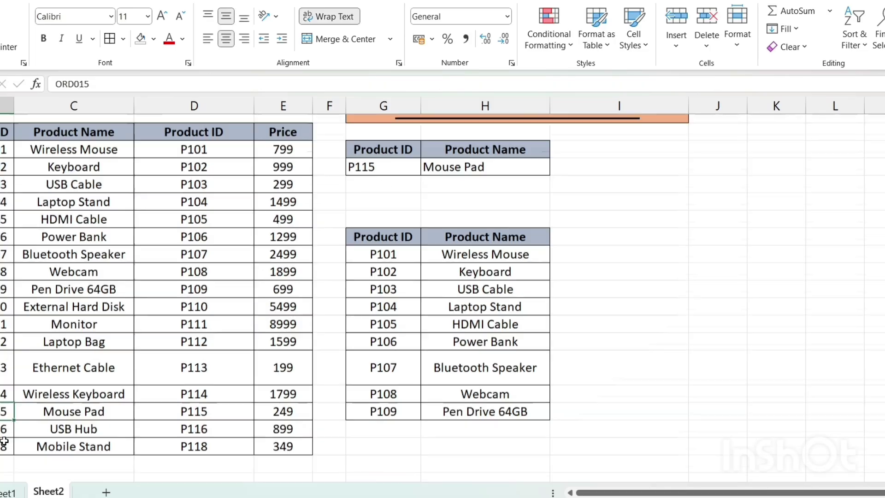
{"action": "scroll", "coordinate": [4, 440], "scroll_direction": "up", "scroll_amount": 1}
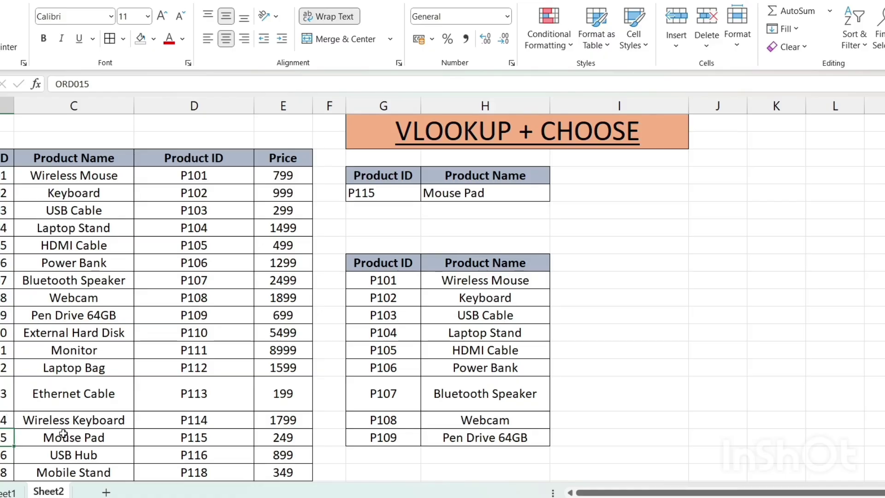
{"action": "left_click", "coordinate": [141, 440]}
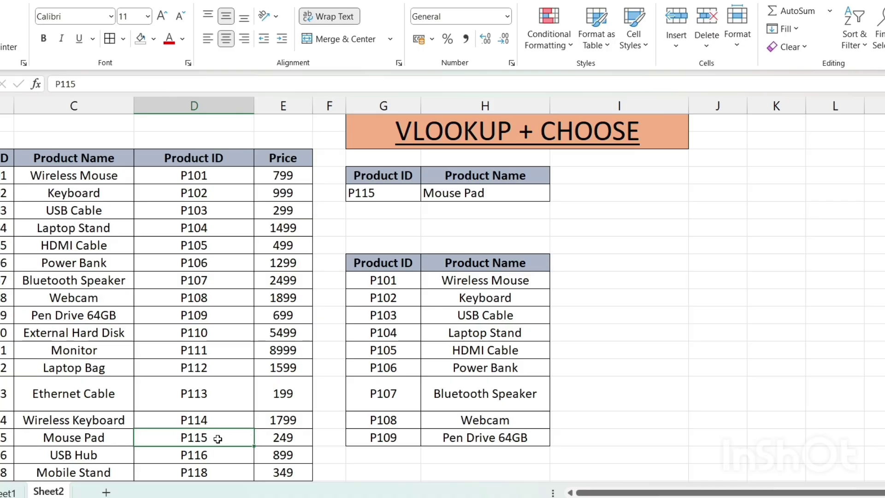
{"action": "left_click", "coordinate": [94, 442]}
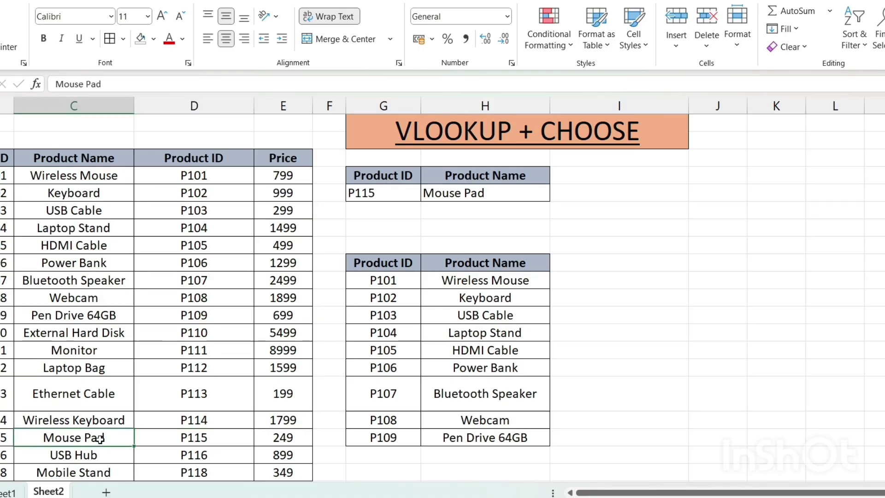
Choose P113 as the Product ID in G5 and check the returned name against the P113 row of the source table.
{"action": "left_click", "coordinate": [382, 197]}
{"action": "left_click", "coordinate": [428, 196]}
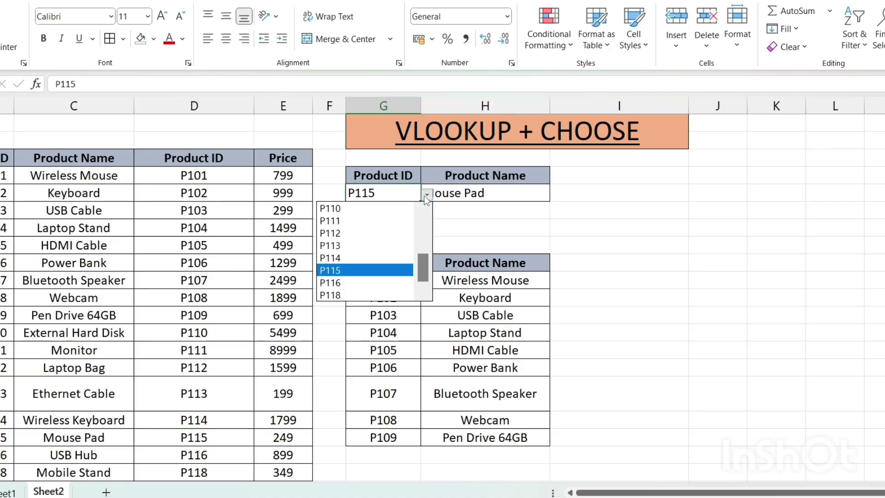
{"action": "left_click", "coordinate": [341, 244]}
{"action": "left_click", "coordinate": [221, 391]}
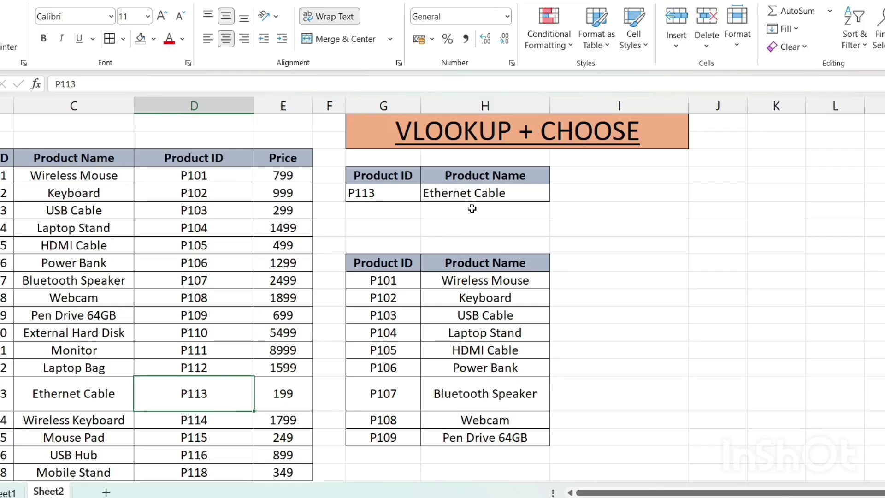
{"action": "left_click", "coordinate": [87, 399]}
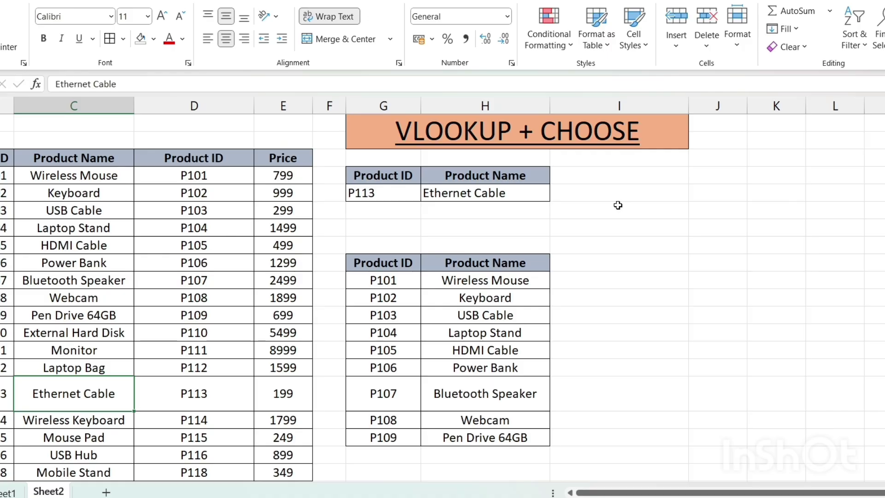
{"action": "left_click", "coordinate": [460, 211]}
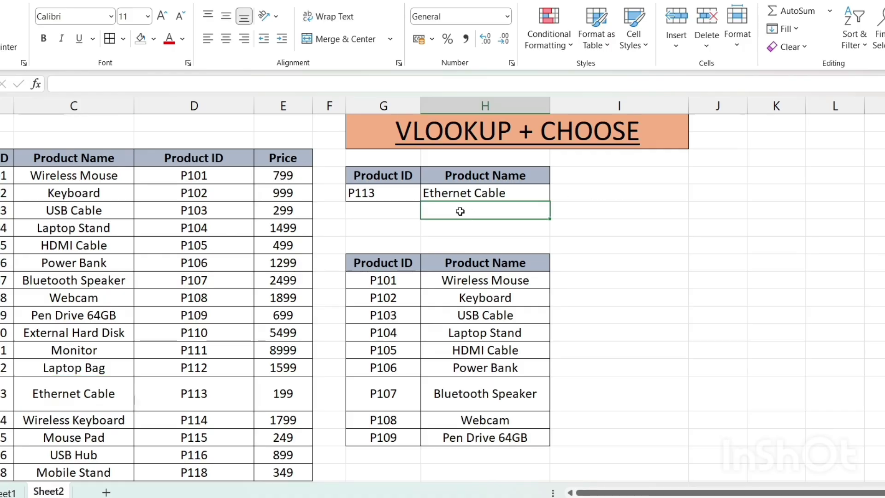